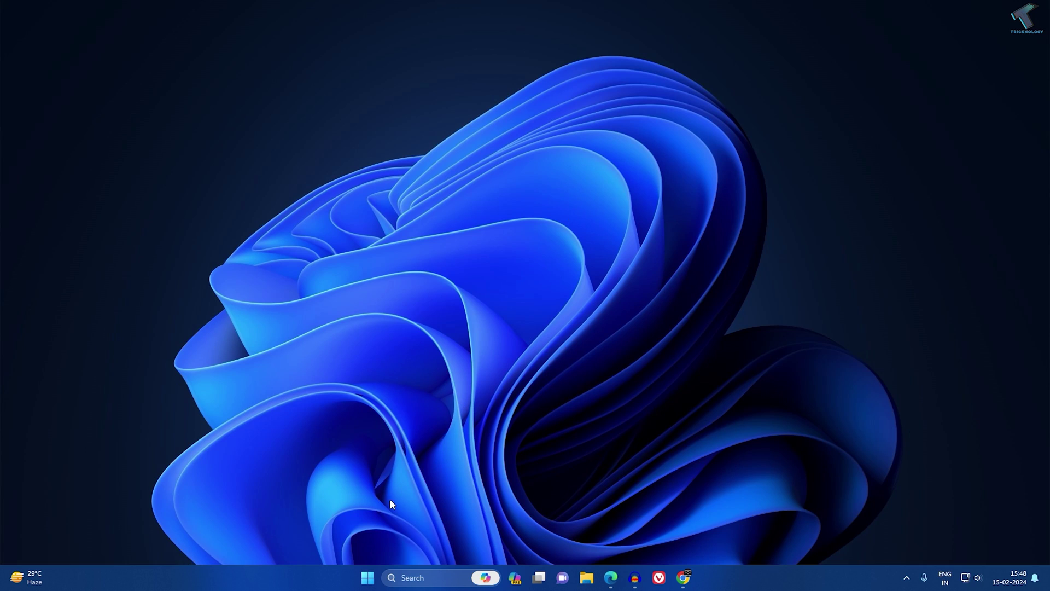
Step: Open Device Manager from the Start quick-link menu and centre its window on the desktop
right_click(368, 577)
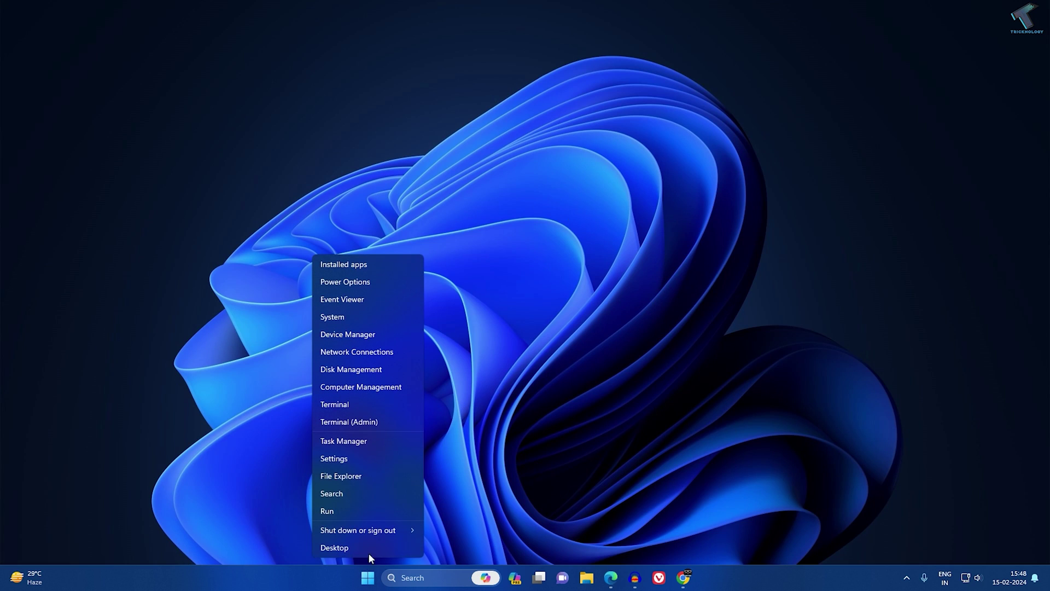
click(371, 335)
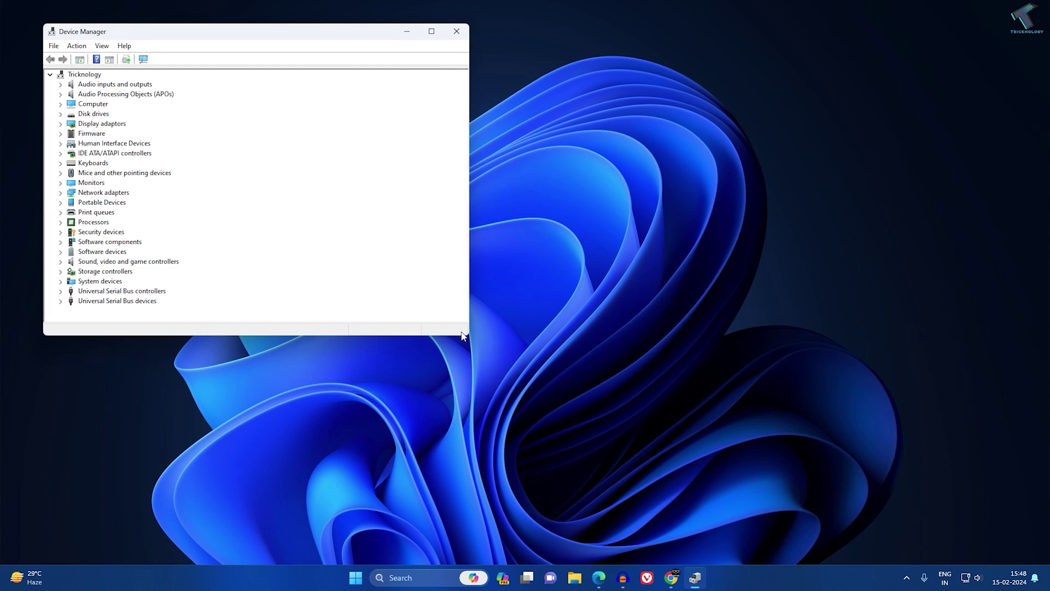
drag(355, 43, 651, 106)
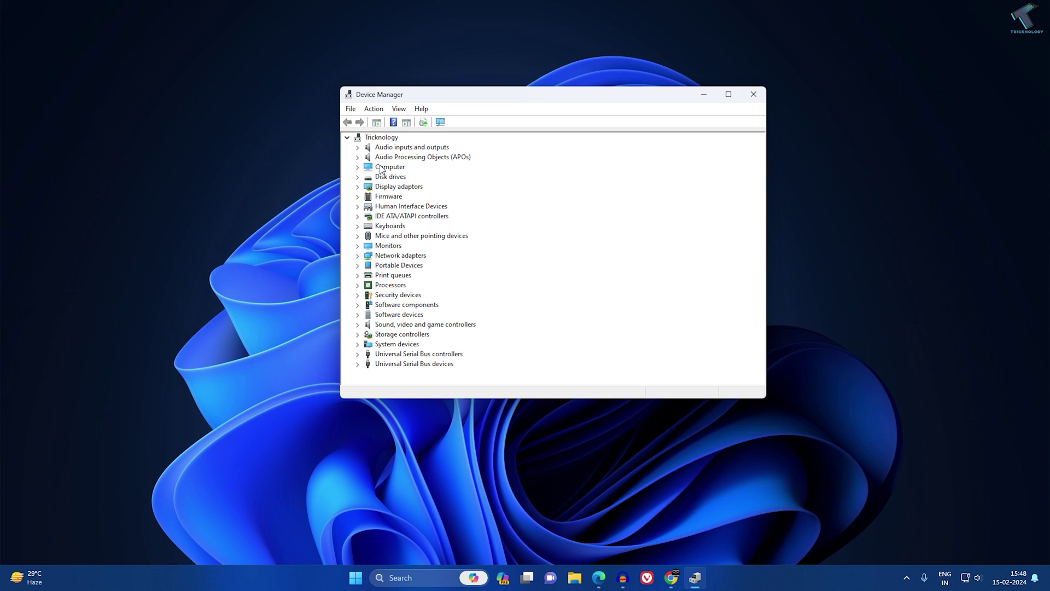
Step: In Edge's Intel Download Center, open the Wireless product tile and browse its 12 downloads
click(599, 577)
drag(148, 30, 330, 31)
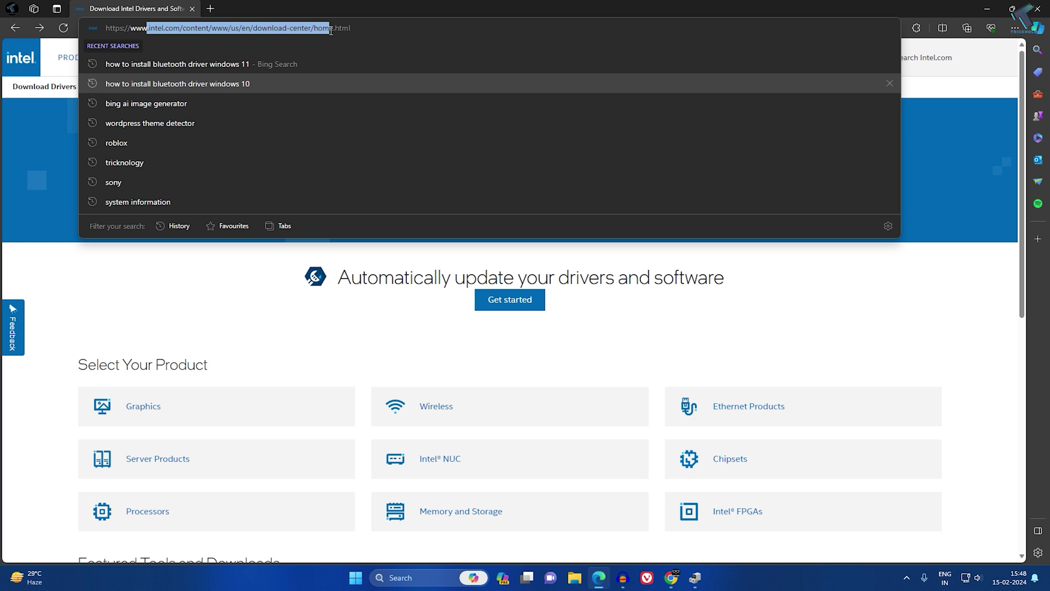
click(310, 343)
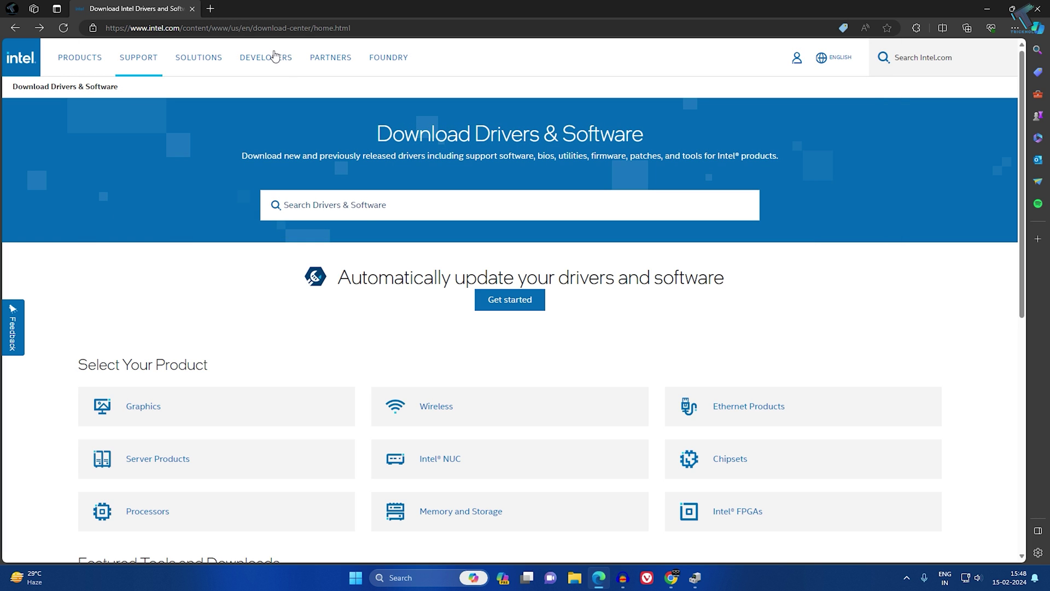
scroll(400, 287, down, 3)
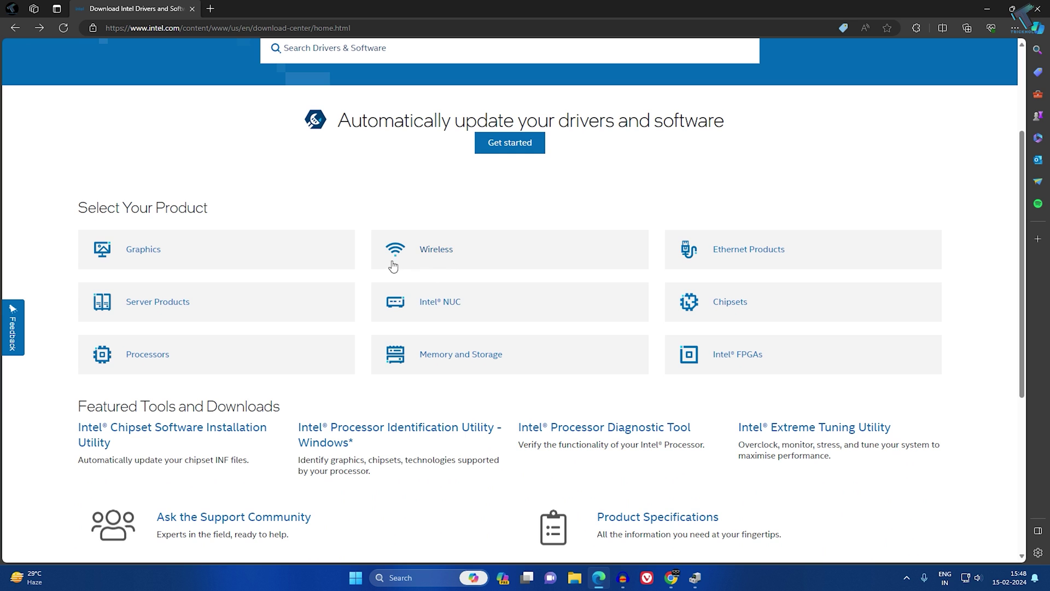
click(433, 249)
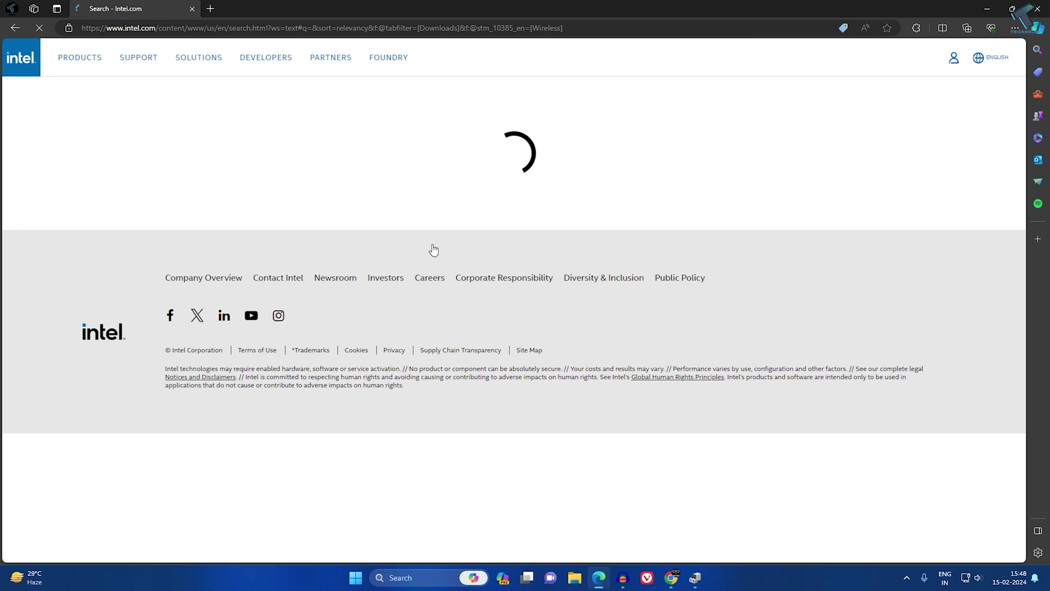
scroll(461, 302, down, 10)
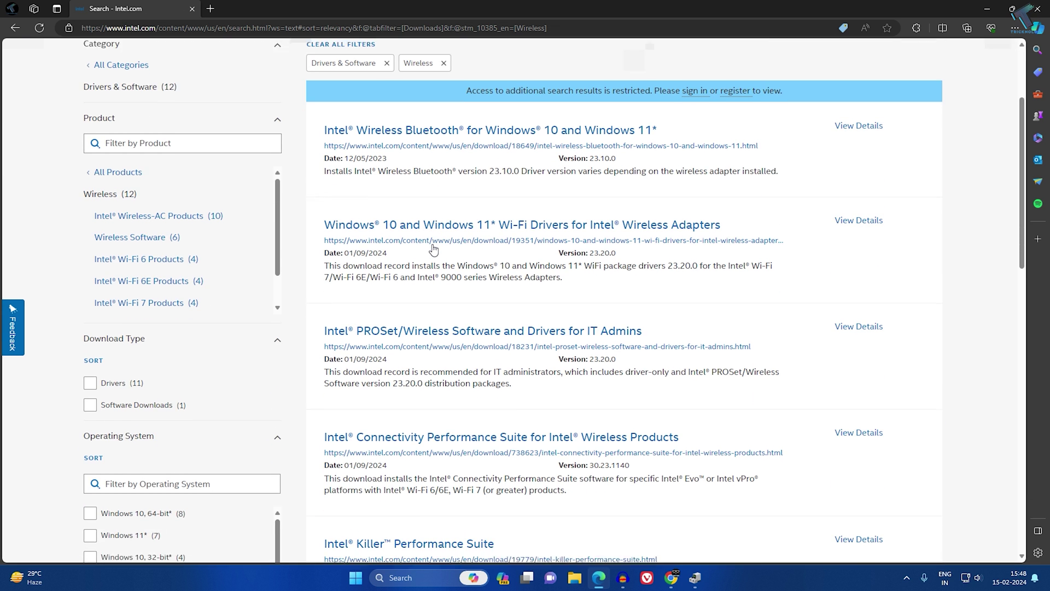
scroll(461, 303, up, 4)
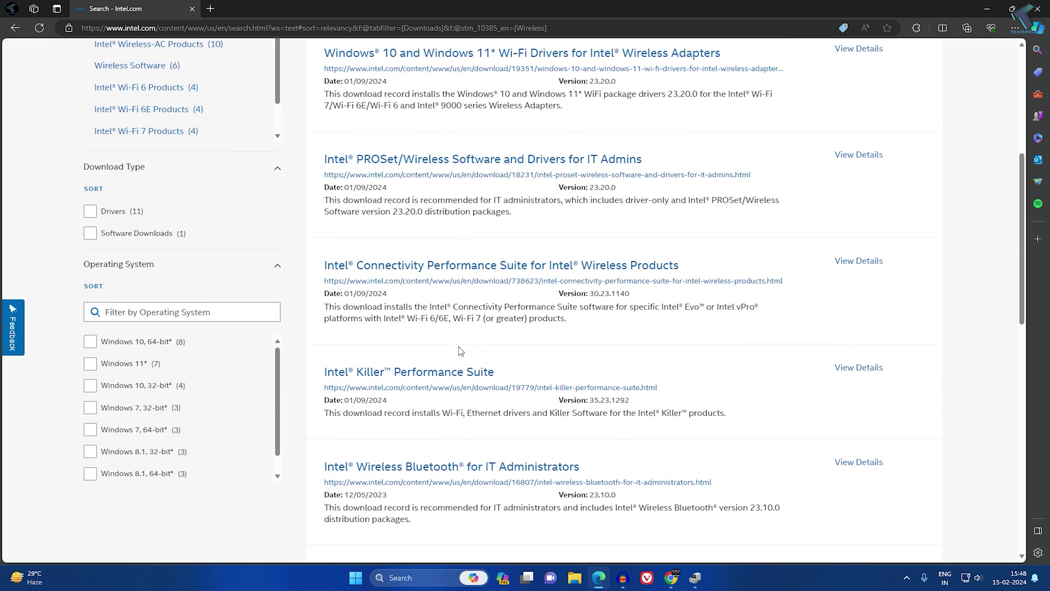
scroll(454, 334, up, 3)
scroll(453, 328, down, 3)
scroll(121, 317, down, 2)
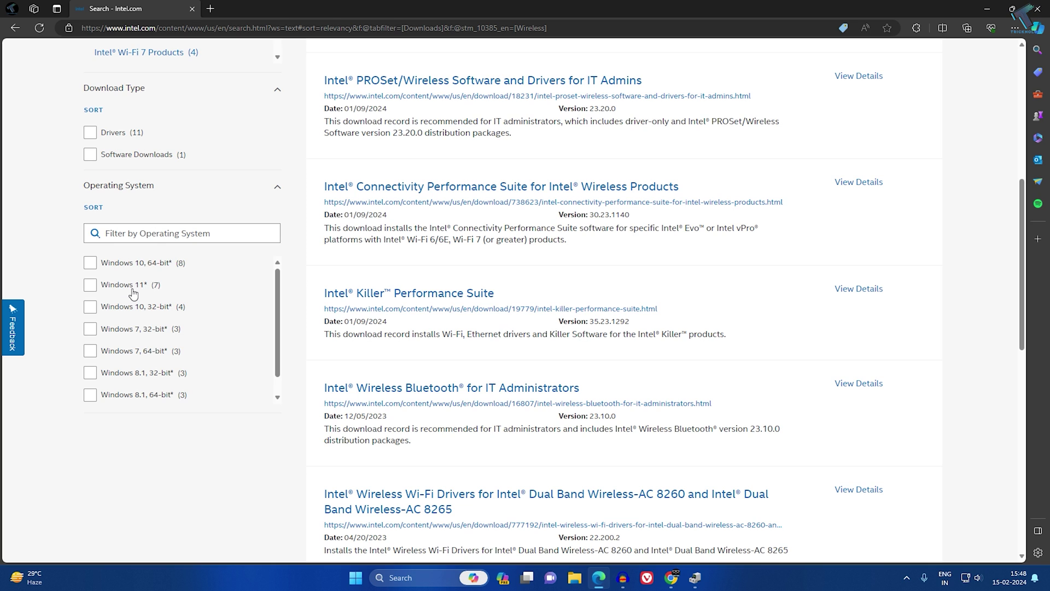
Step: Tick the Windows 11 operating system filter, leaving 7 Wireless downloads led by Wireless Bluetooth 23.10.0
click(92, 287)
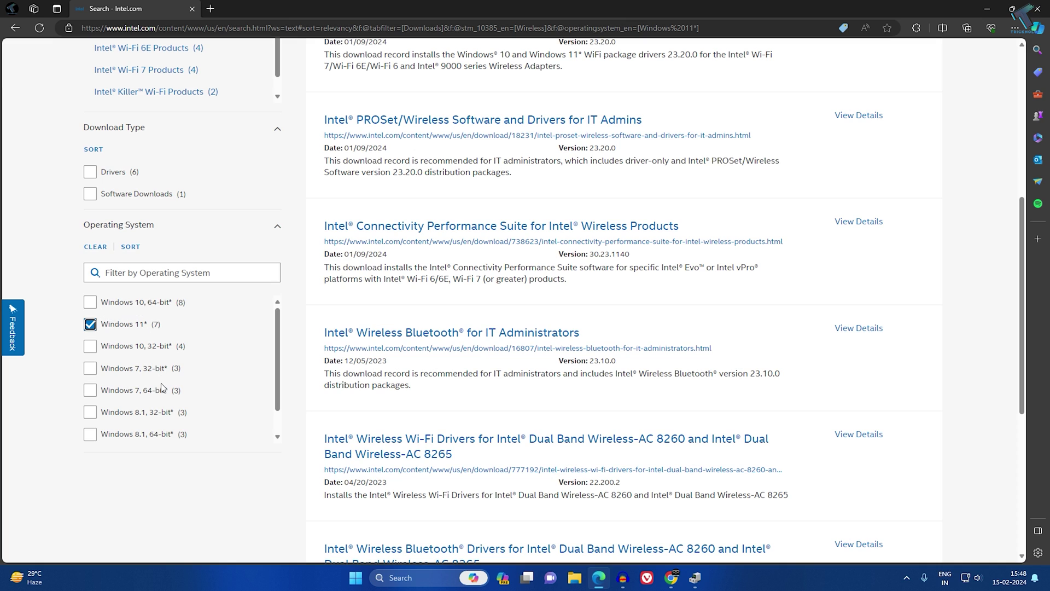
scroll(164, 388, down, 1)
scroll(156, 405, up, 1)
scroll(175, 363, down, 1)
scroll(137, 344, up, 1)
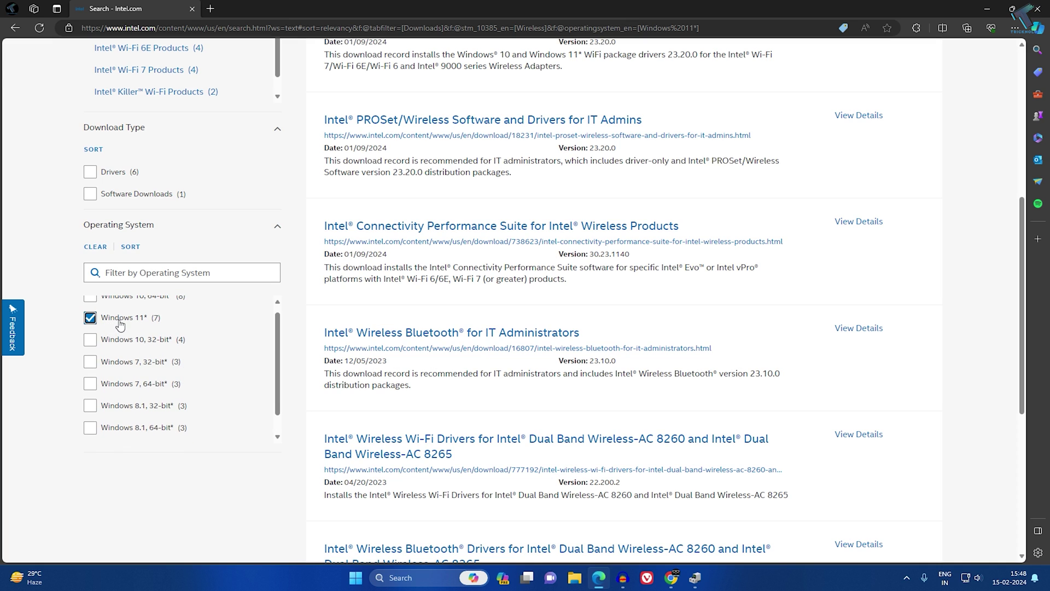
scroll(113, 335, up, 1)
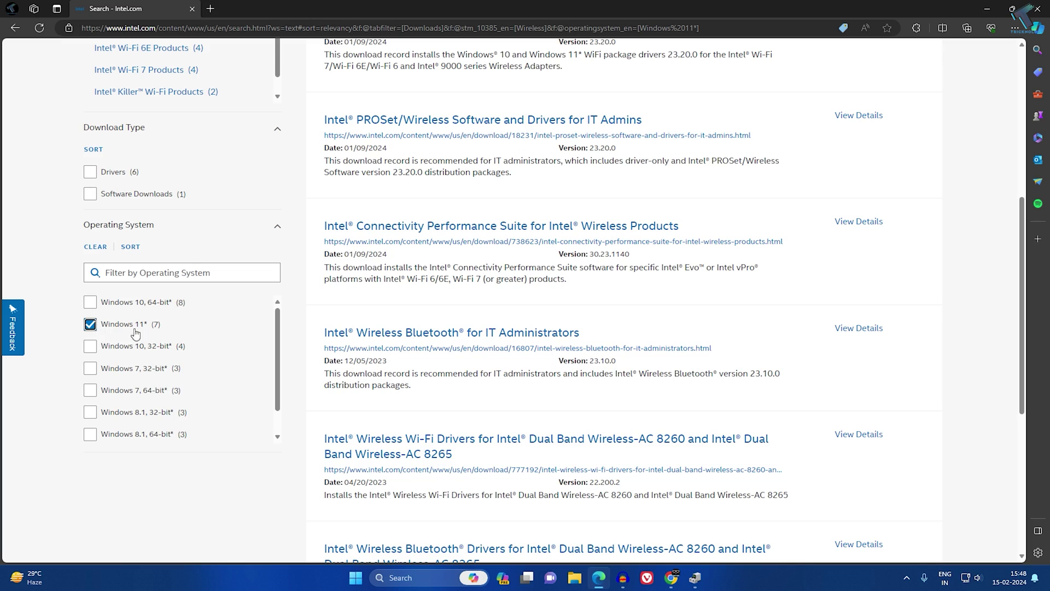
scroll(197, 328, up, 6)
scroll(481, 339, down, 1)
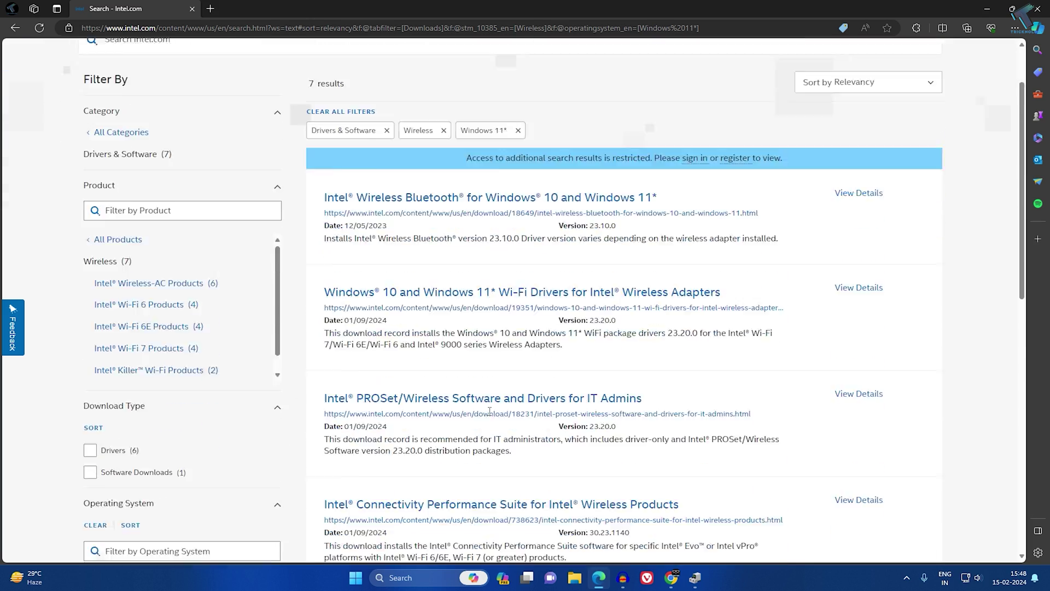
scroll(489, 410, down, 5)
scroll(382, 328, up, 7)
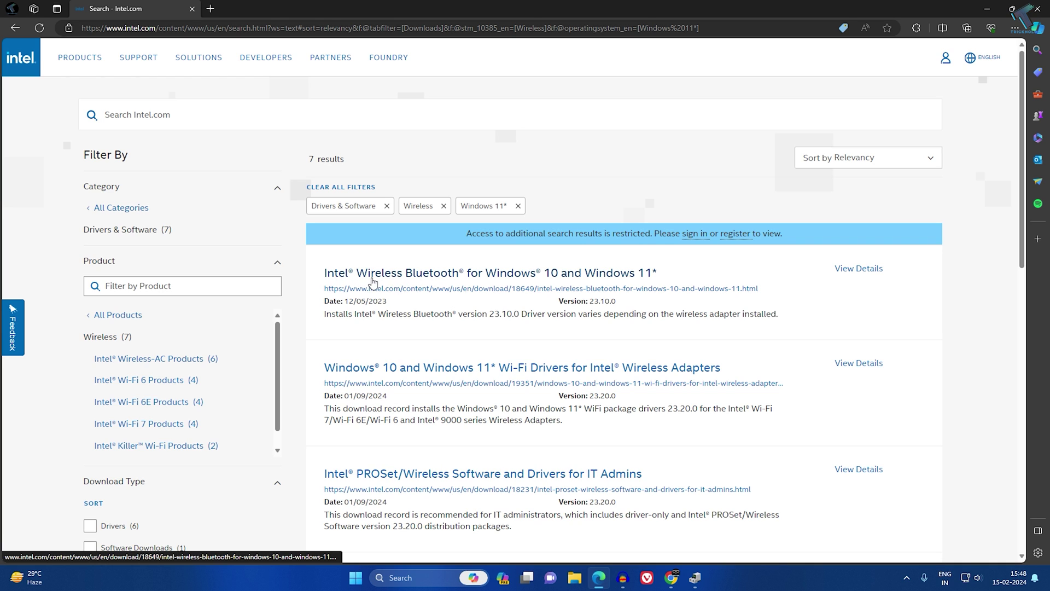
Step: Open the Intel Wireless Bluetooth for Windows 10 and 11 result and compare its 64-bit and 32-bit packages
click(484, 274)
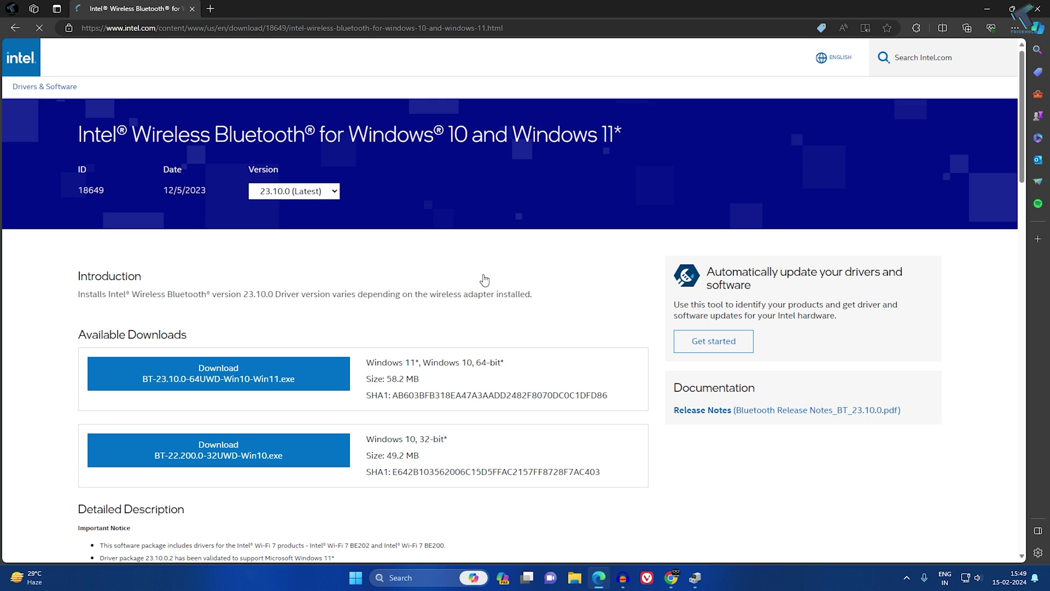
scroll(427, 305, down, 3)
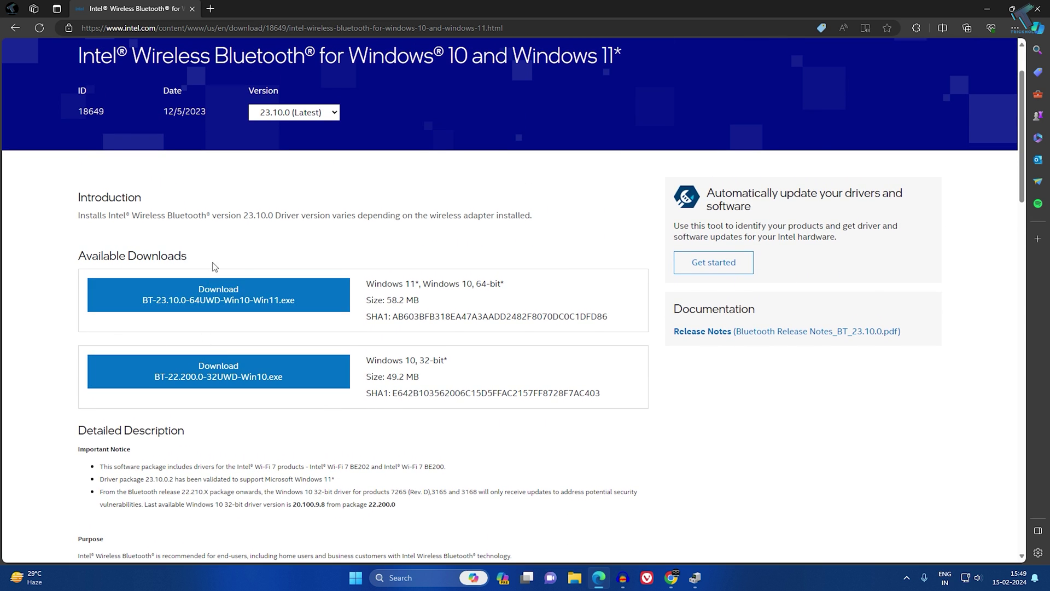
drag(375, 284, 419, 284)
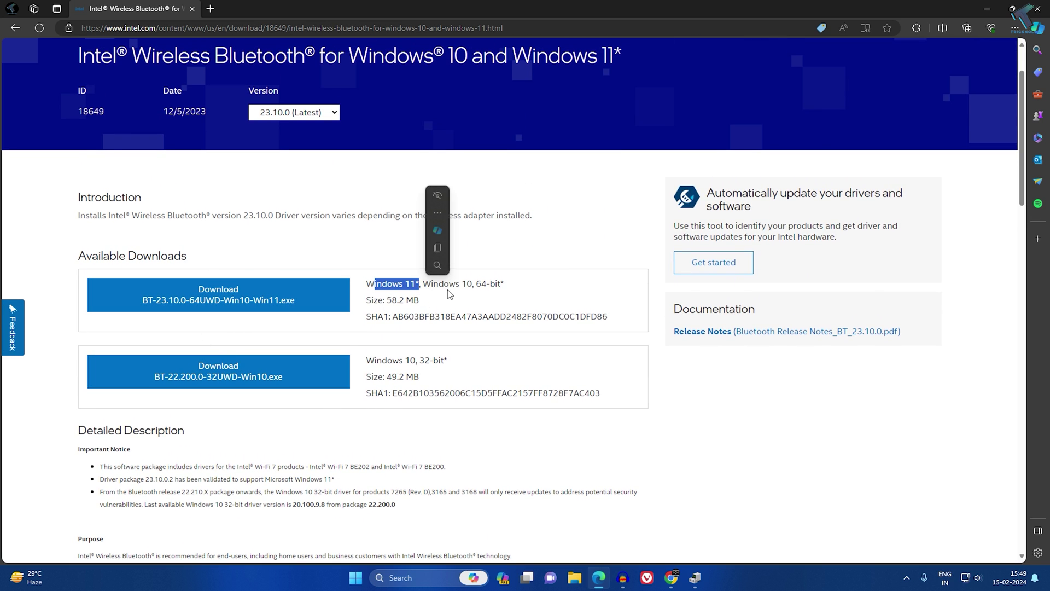
drag(486, 284, 504, 284)
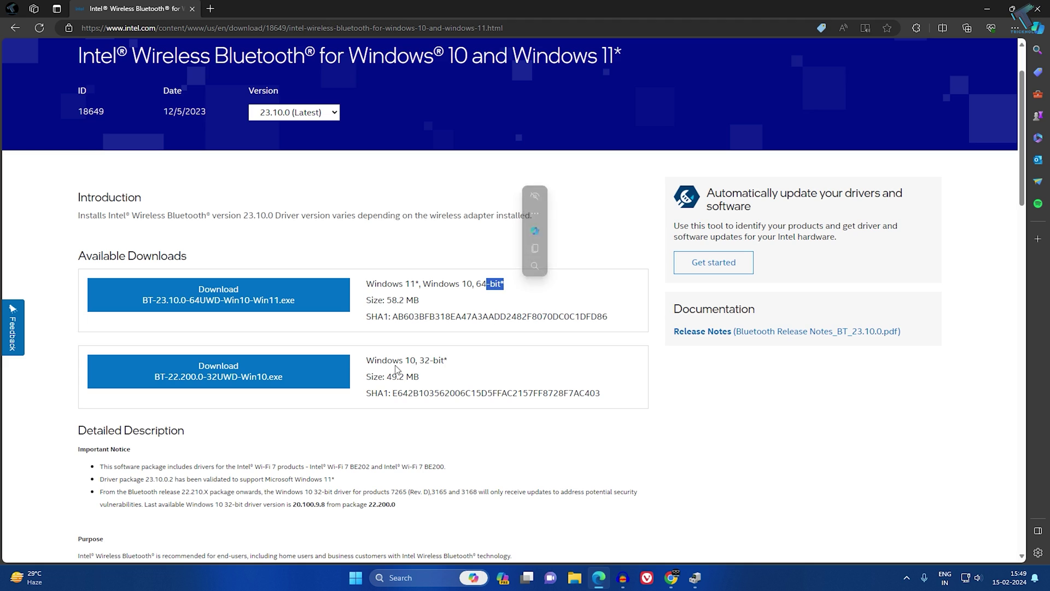
drag(367, 360, 407, 362)
click(408, 362)
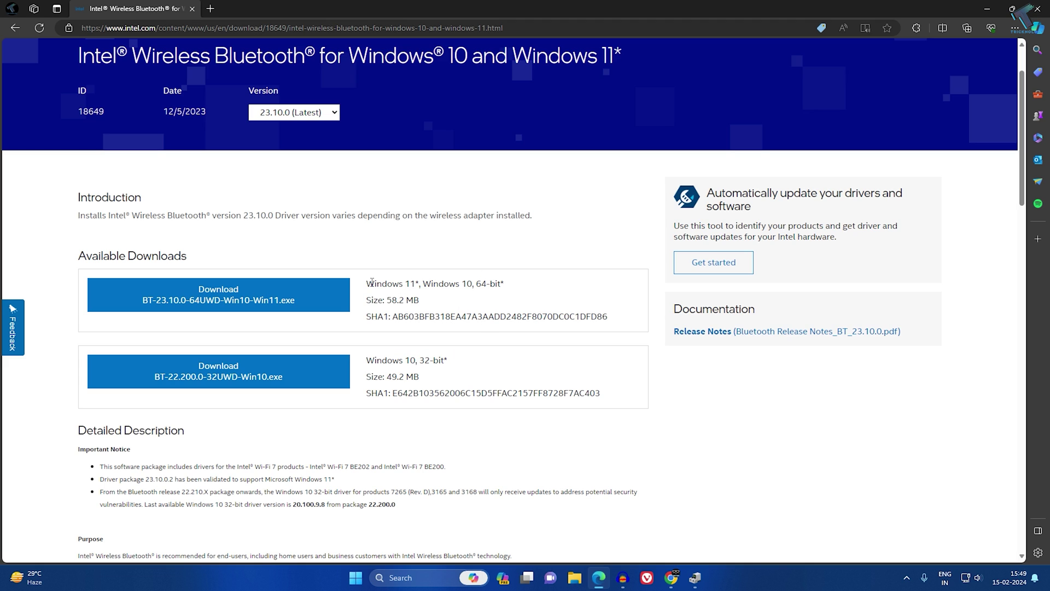
drag(370, 283, 417, 284)
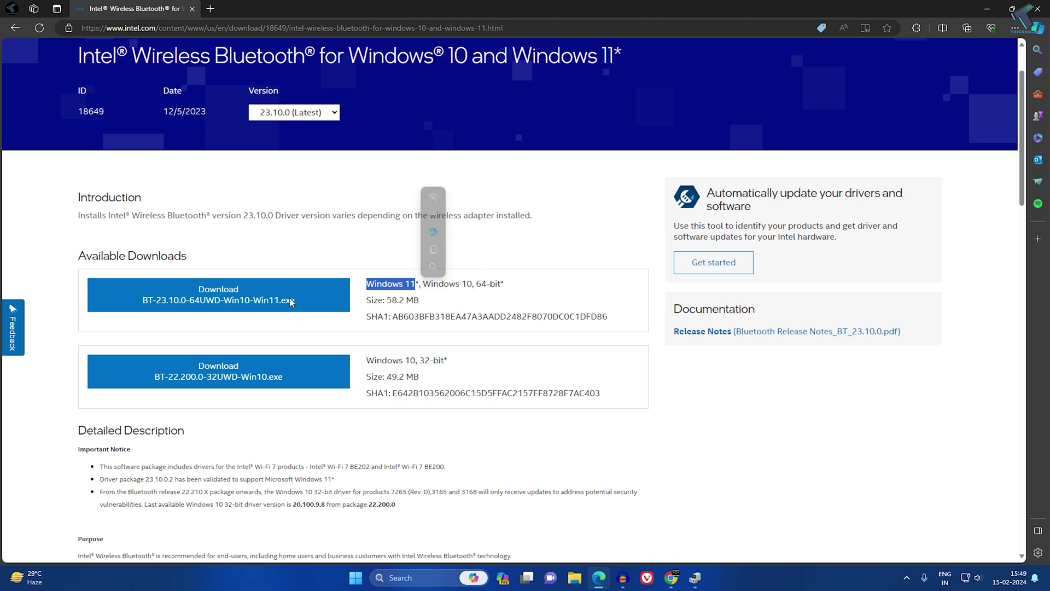
click(401, 286)
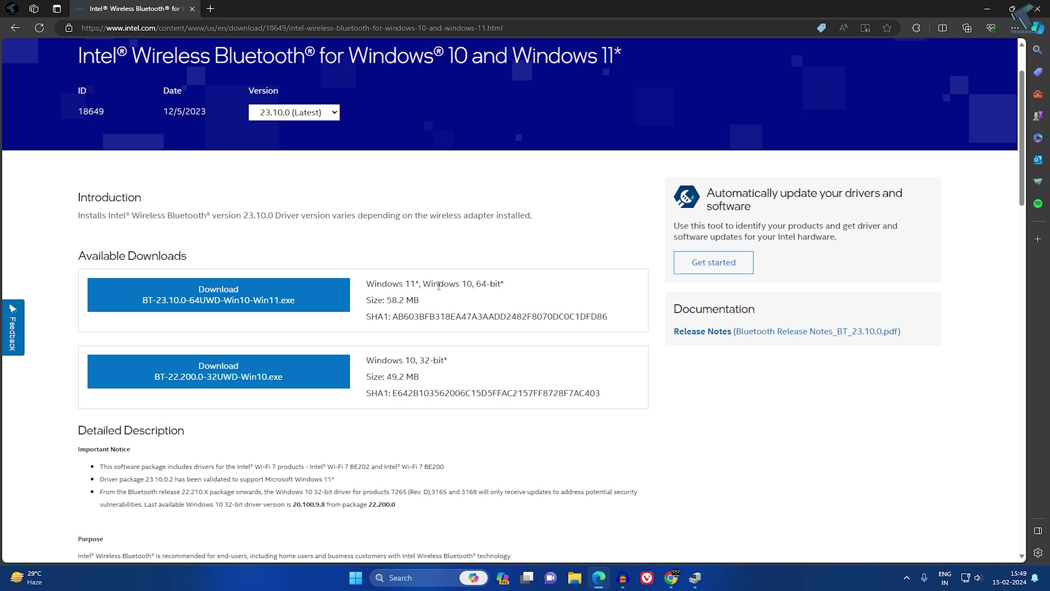
drag(428, 287, 480, 285)
click(489, 287)
Step: Download the 64-bit Wireless Bluetooth 23.10.0 installer, accepting the licence terms, then minimise the browser
click(274, 297)
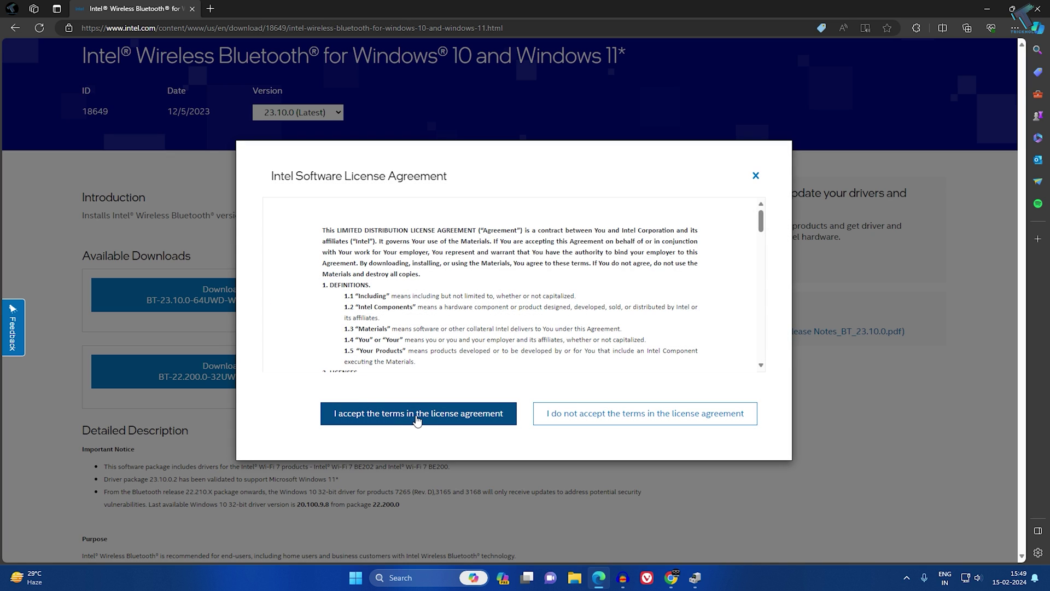
click(417, 420)
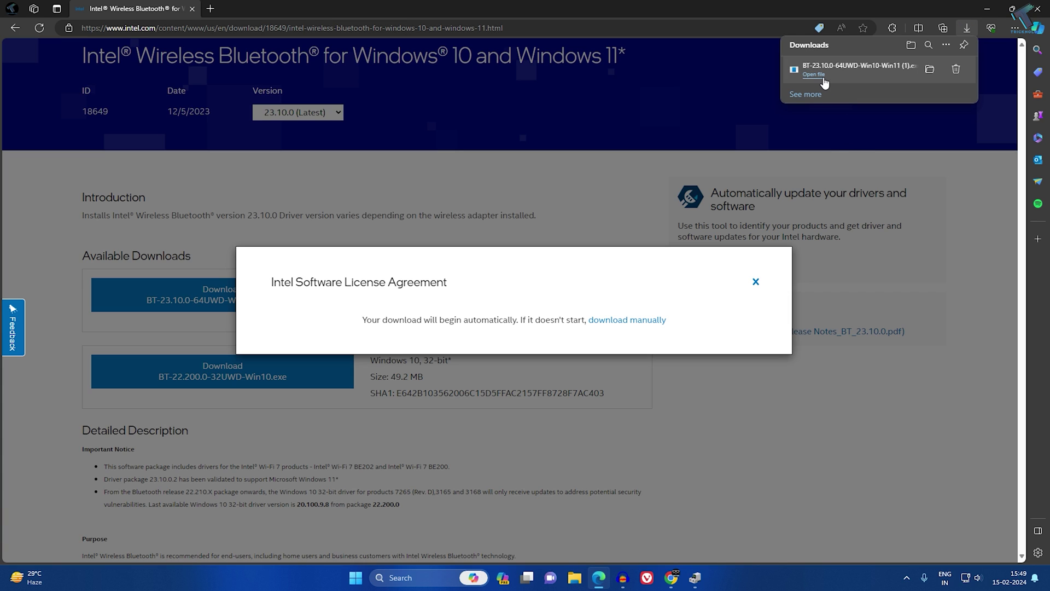
click(987, 9)
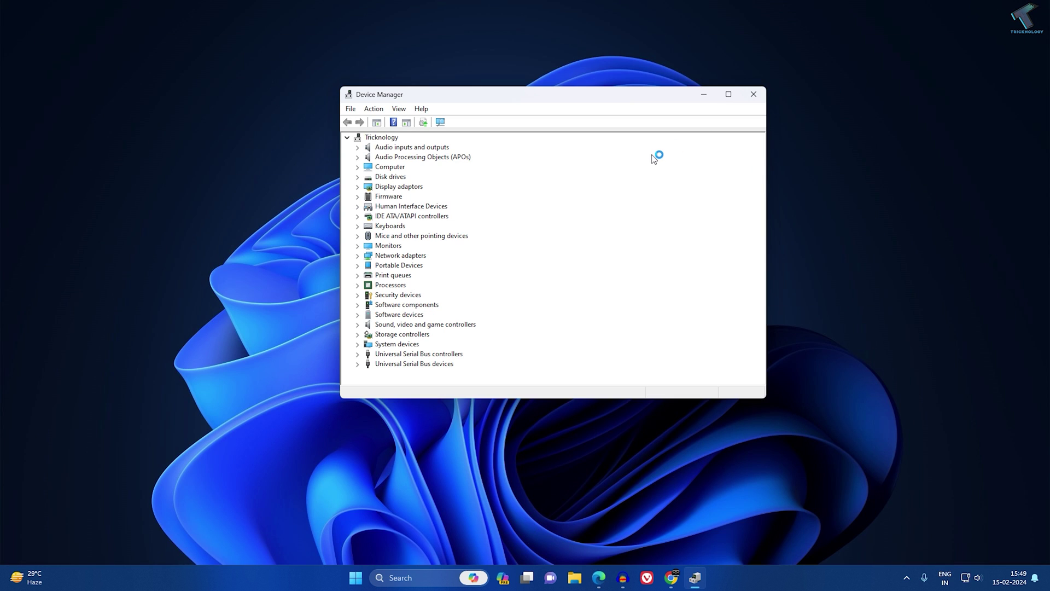
Step: Run Intel Wireless Bluetooth Setup, accepting the licence and choosing the Complete install, then finish
click(587, 372)
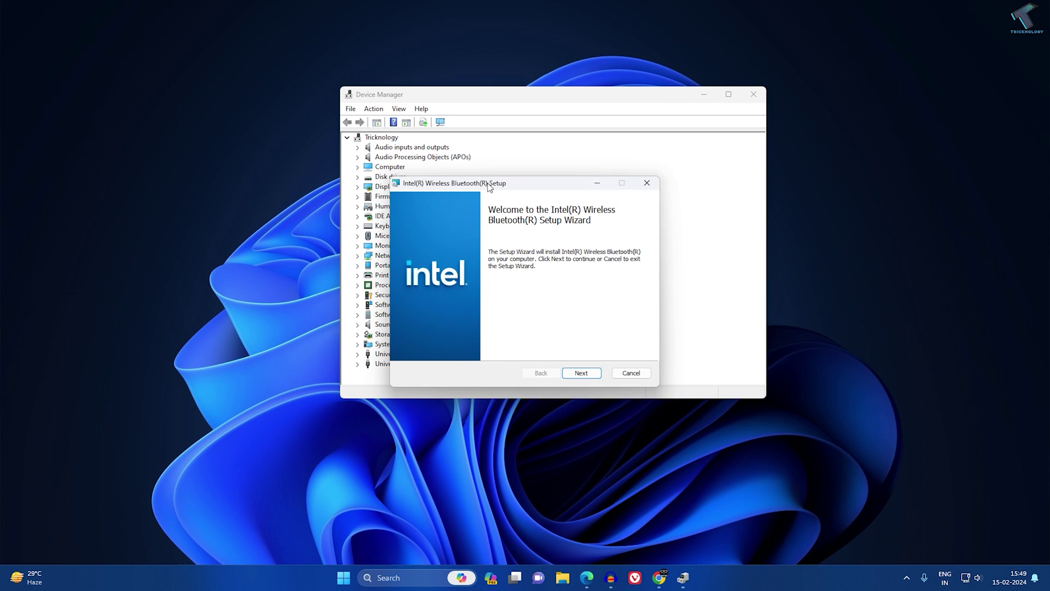
click(583, 372)
click(458, 351)
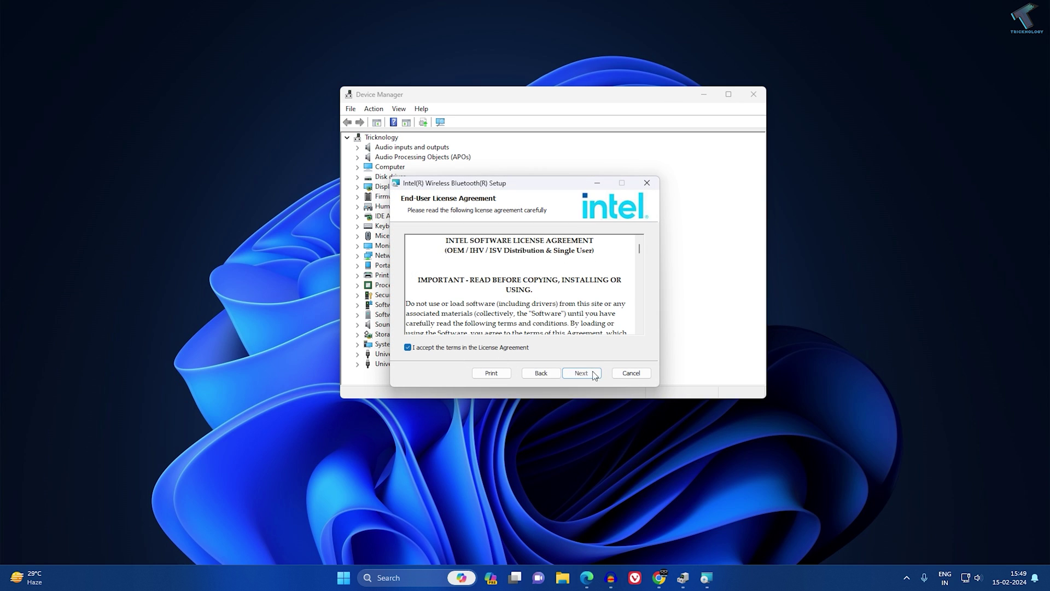
click(583, 373)
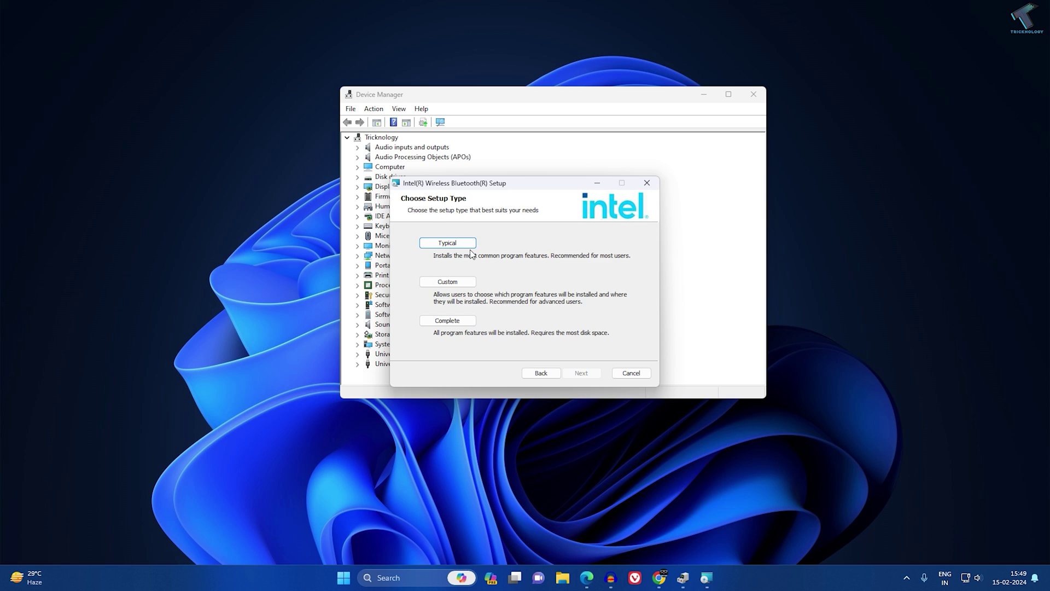
click(447, 322)
click(580, 373)
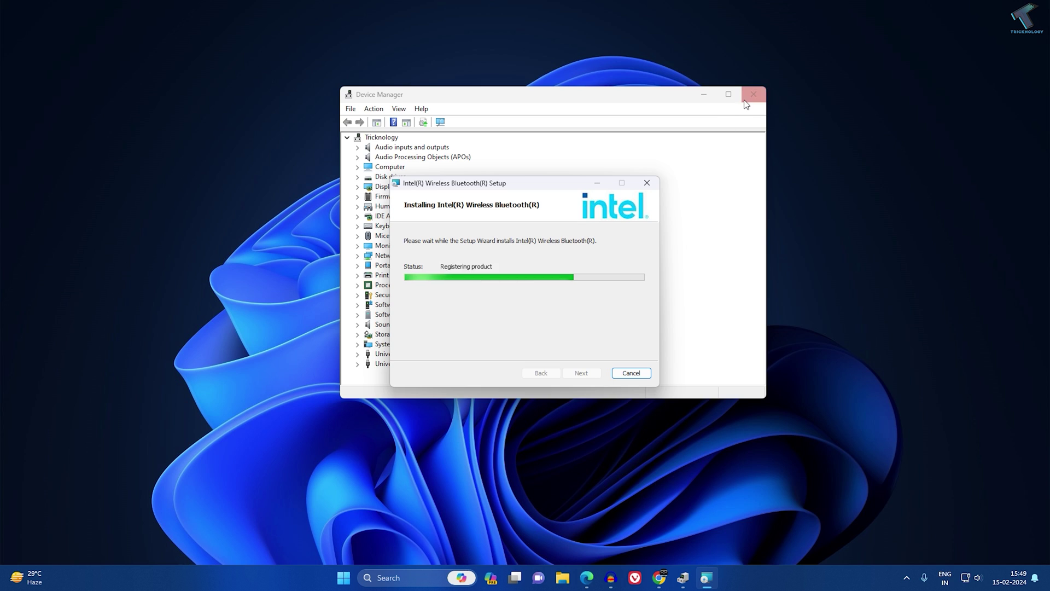
click(581, 373)
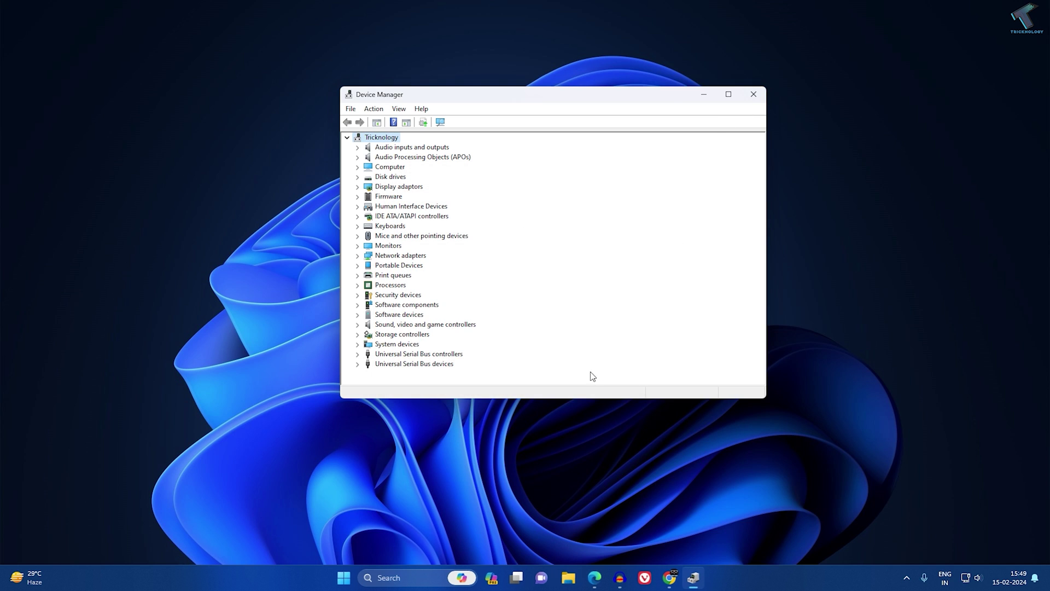
Step: Reopen Device Manager, centre it, and run Action > Scan for hardware changes
click(753, 96)
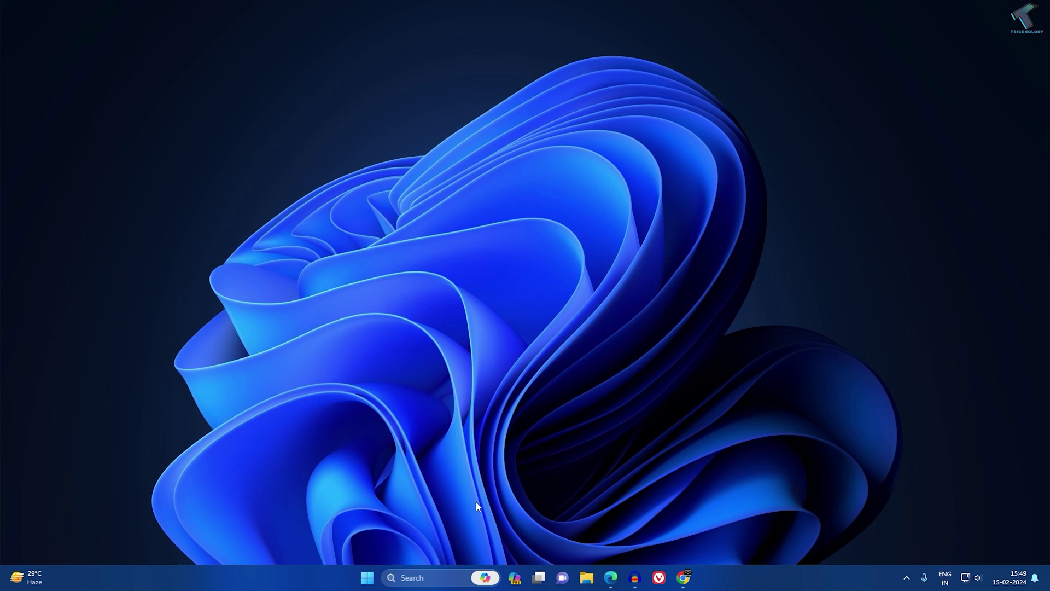
right_click(367, 574)
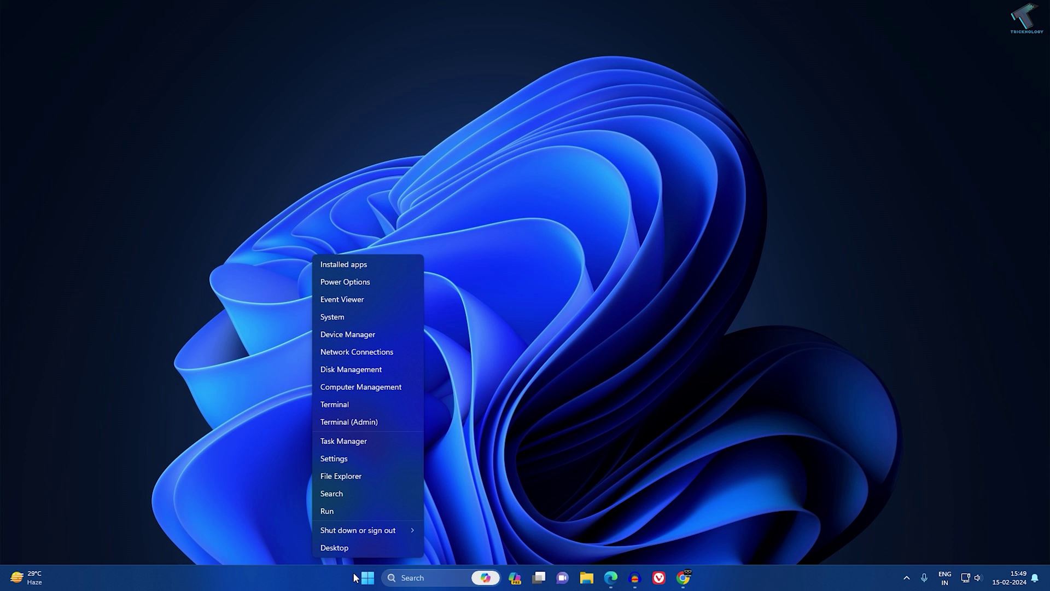
click(368, 334)
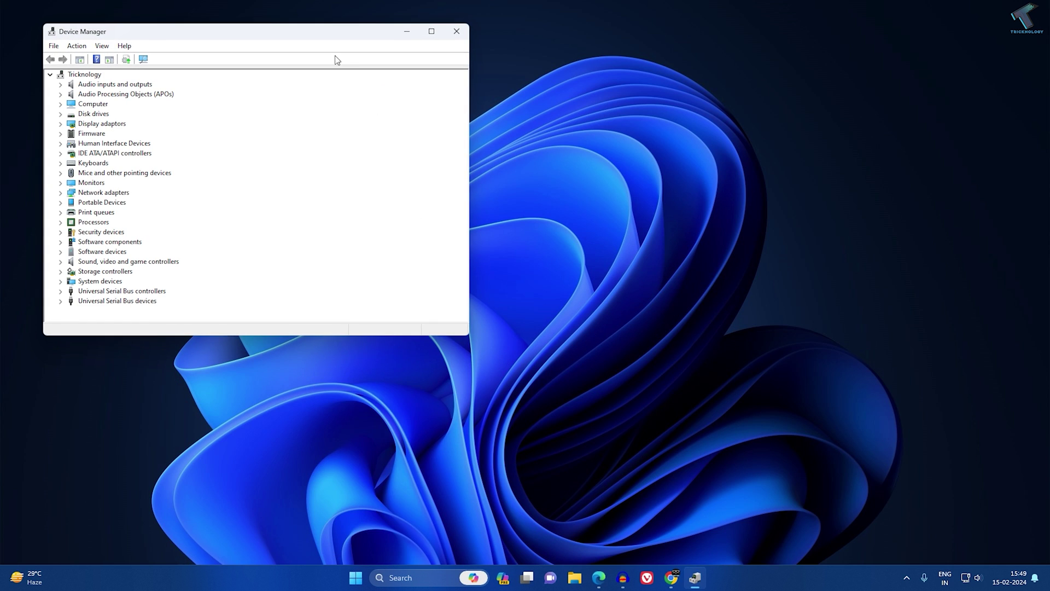
drag(332, 34, 608, 113)
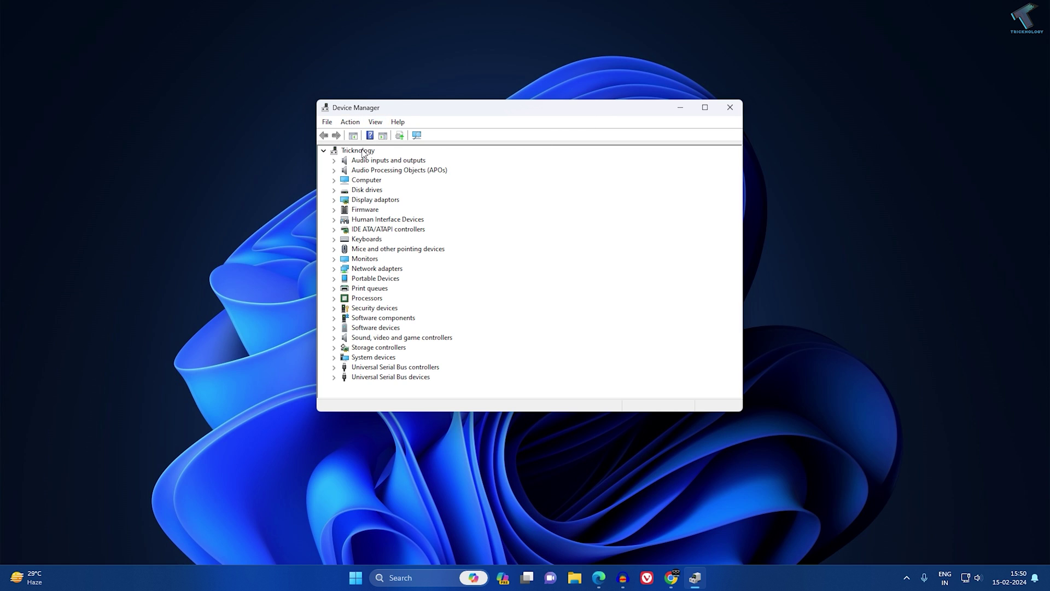
click(328, 151)
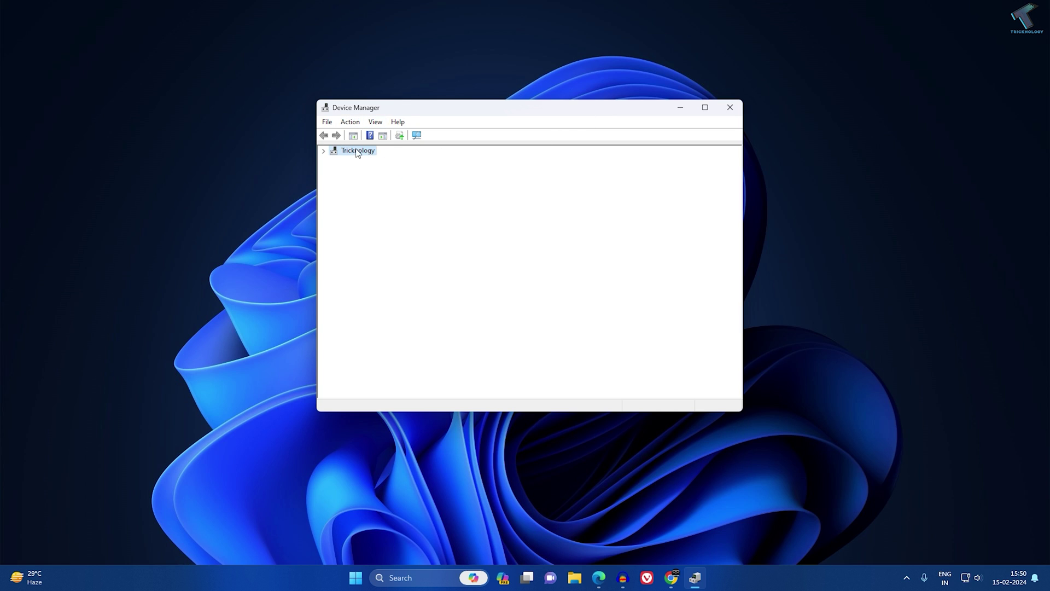
click(328, 152)
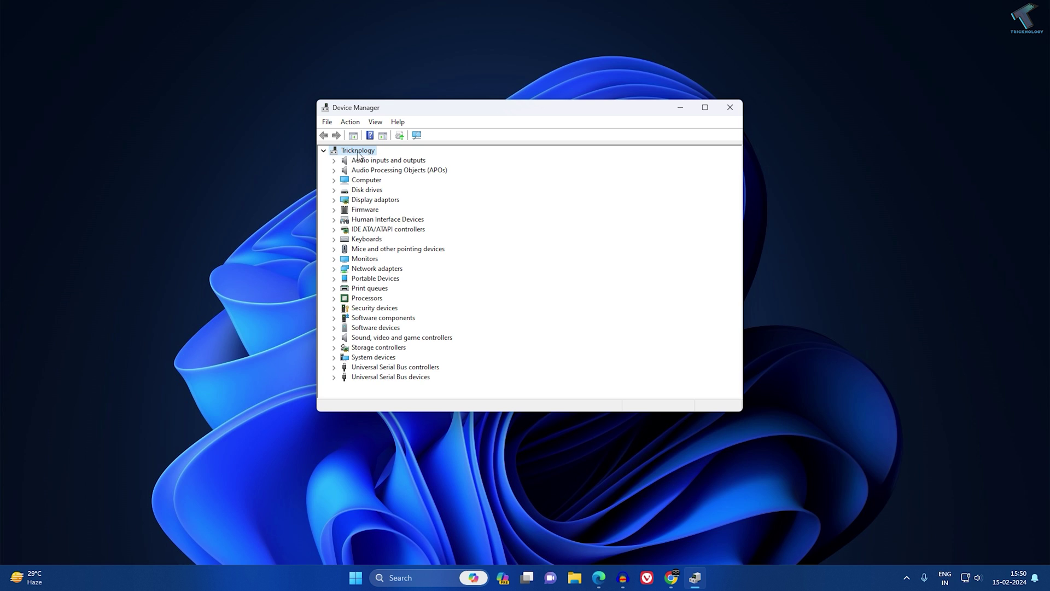
click(328, 152)
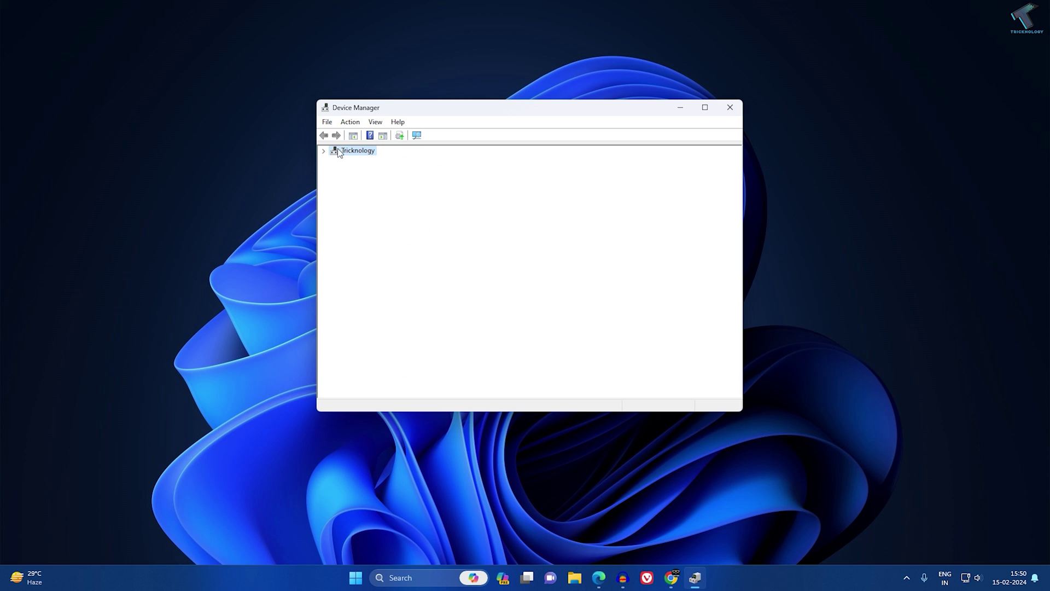
click(350, 121)
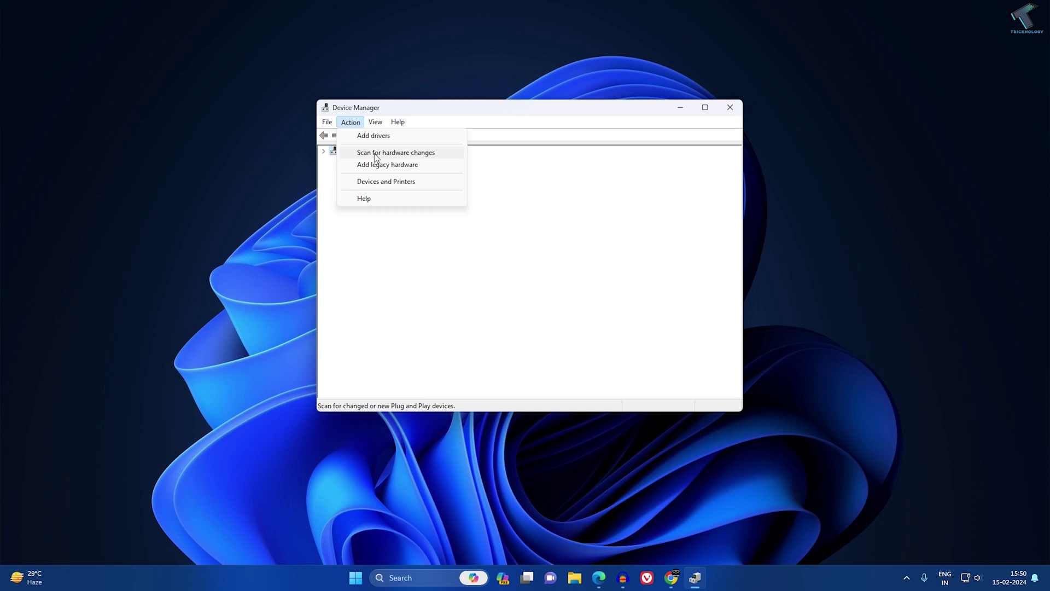
click(409, 154)
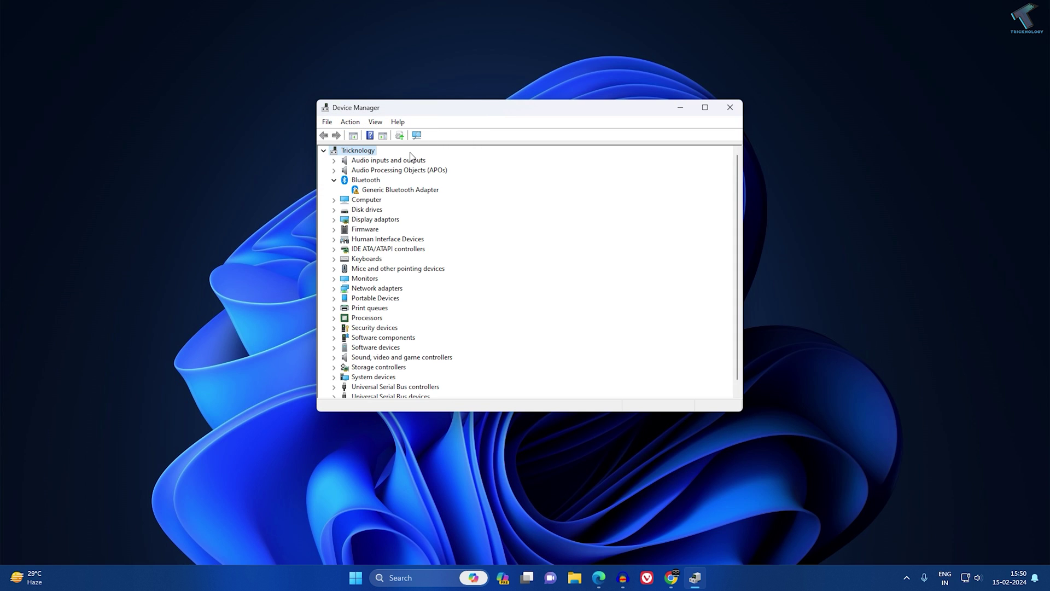
Step: Rescan from the new Bluetooth category and inspect the Generic Bluetooth Adapter's options
click(394, 190)
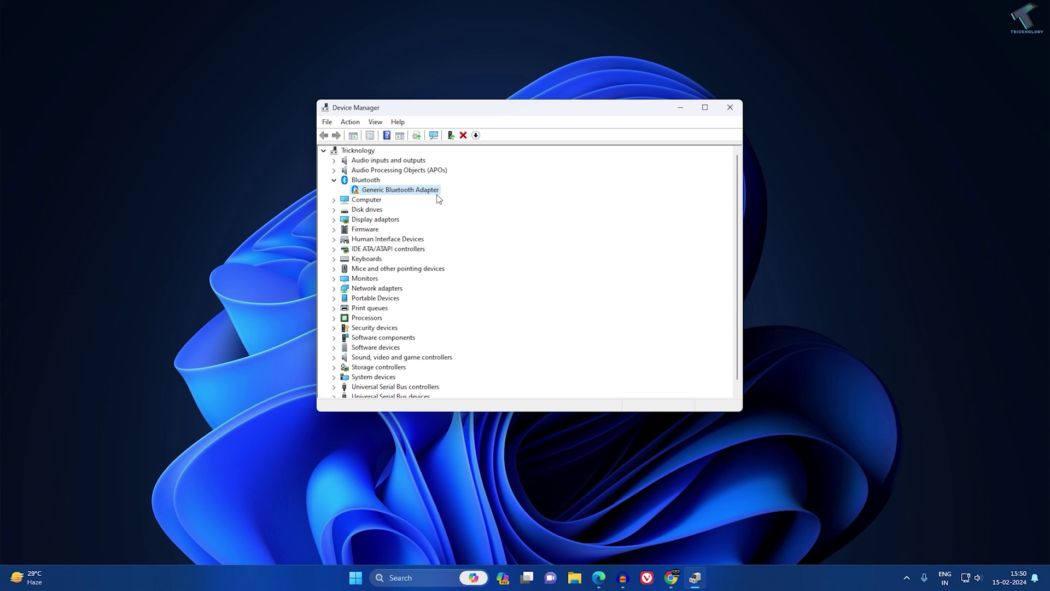
right_click(374, 182)
click(453, 188)
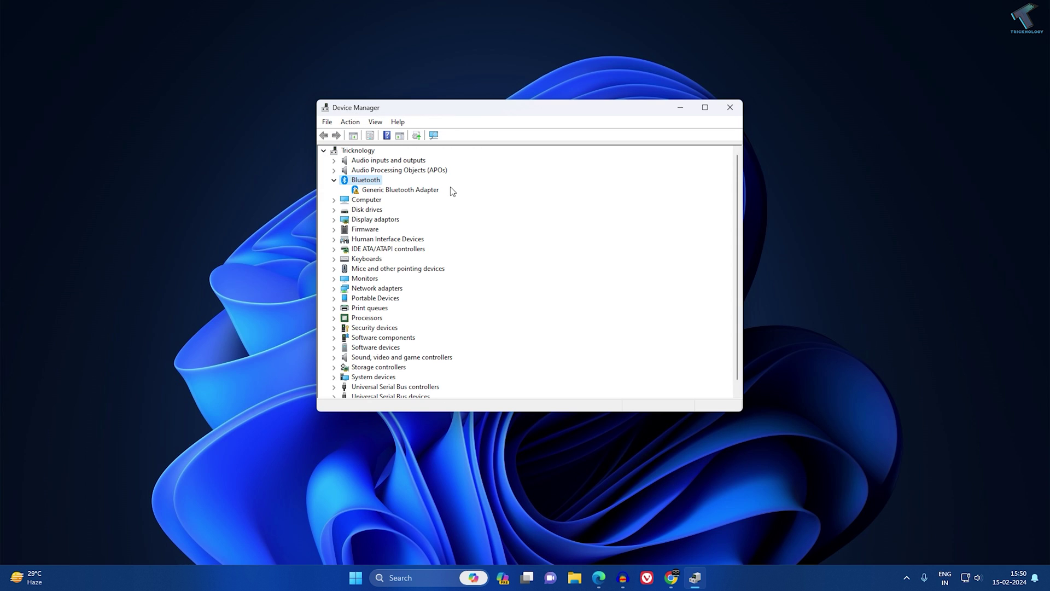
right_click(407, 191)
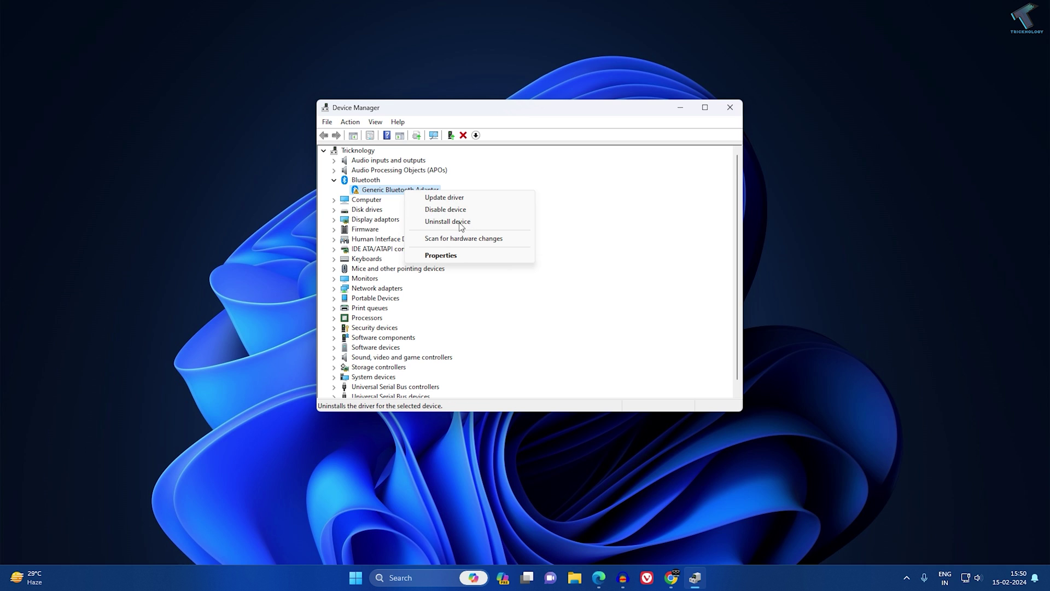
click(643, 226)
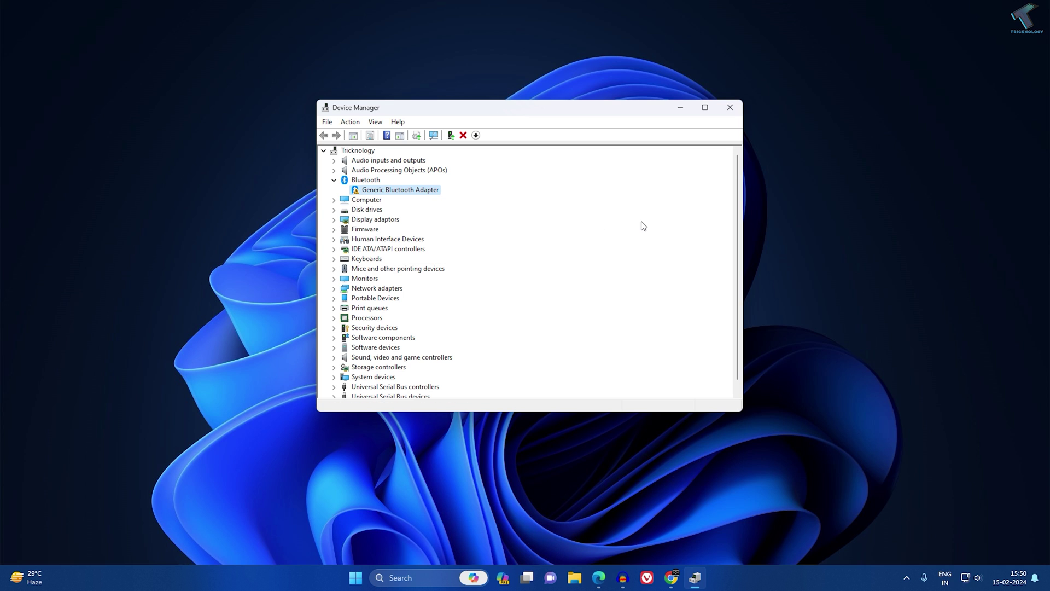
Step: Reopen Device Manager, scan for hardware changes from the computer root again, and close it
click(356, 577)
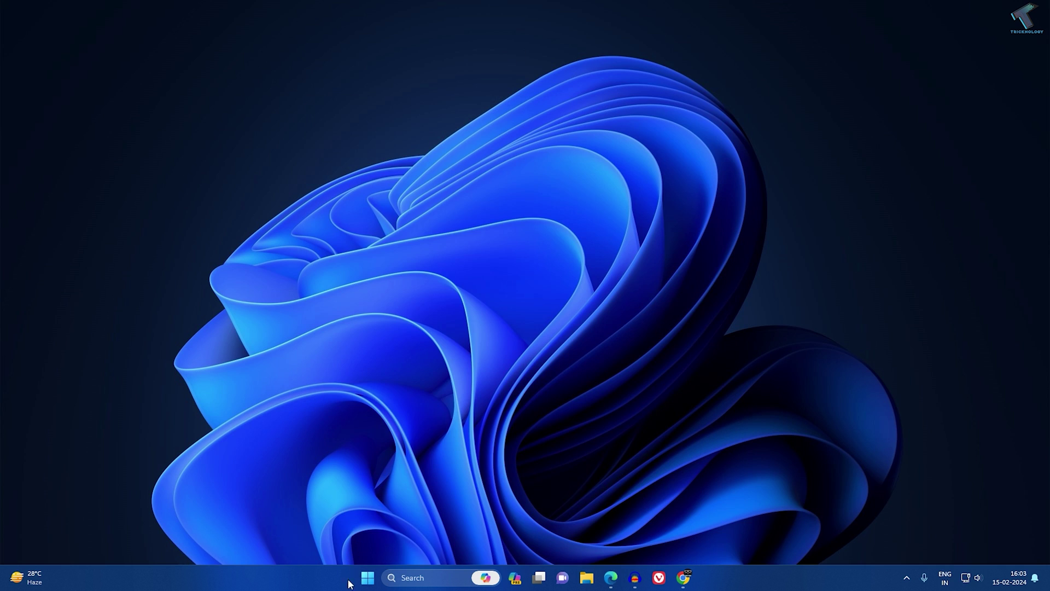
right_click(368, 577)
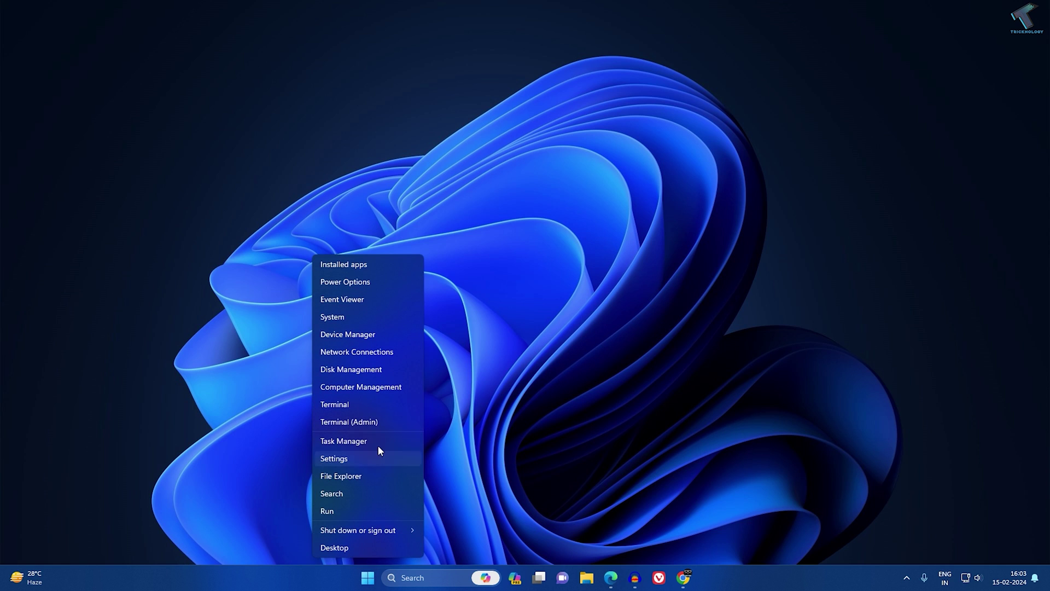
click(374, 342)
click(77, 46)
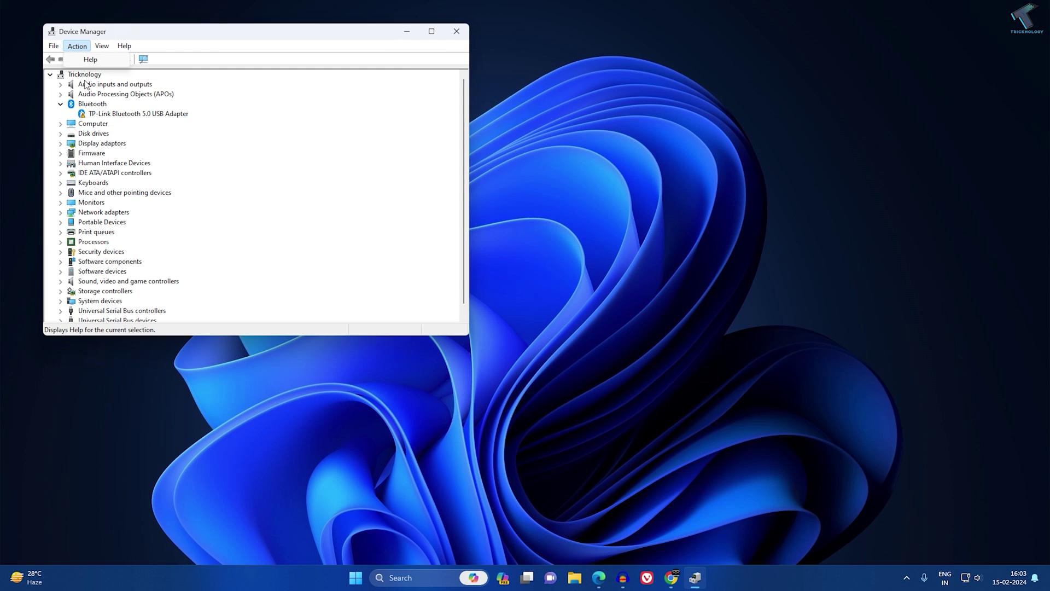
click(70, 75)
click(76, 46)
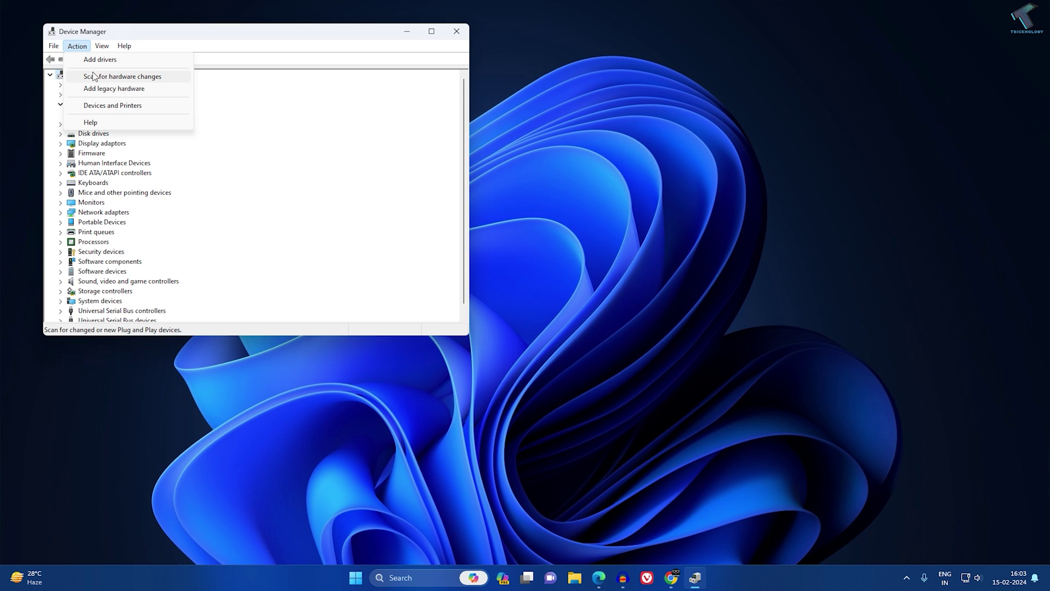
click(113, 73)
click(456, 32)
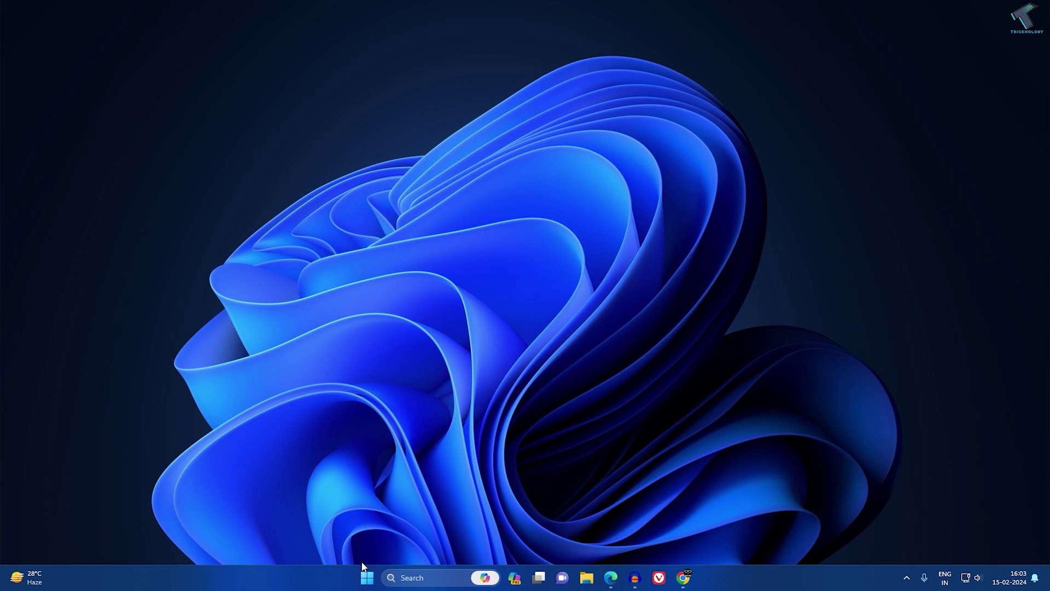
Step: Open the Run dialog through a Start search for 'run' and centre it
click(365, 580)
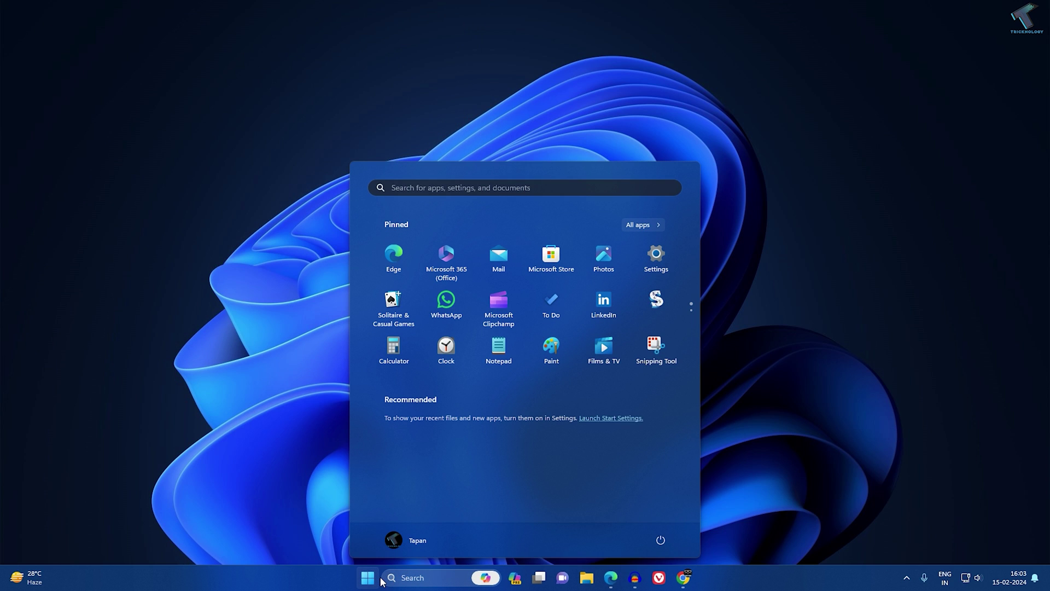
text(run)
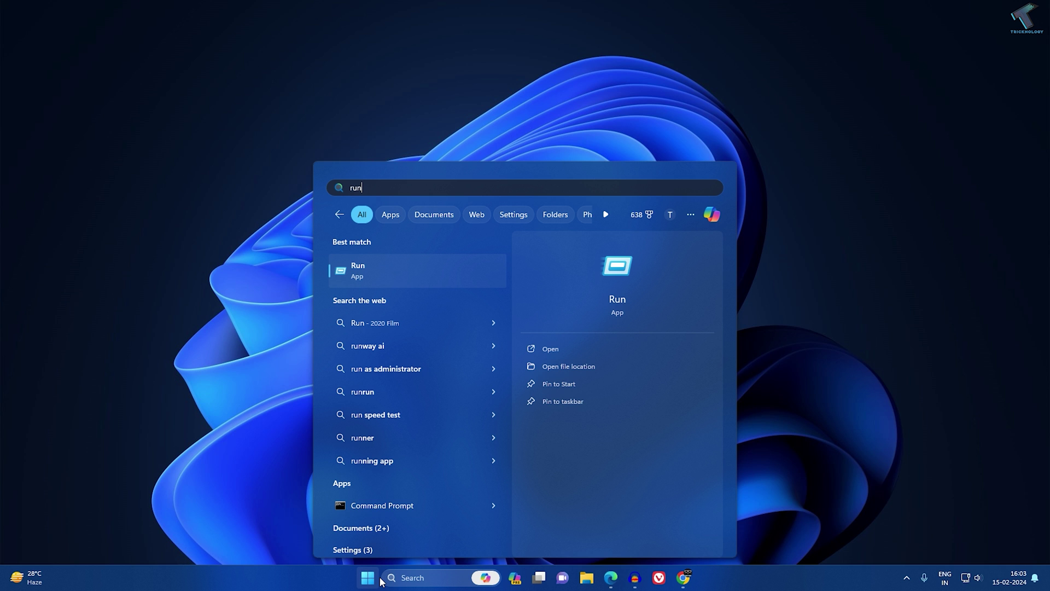
key(Return)
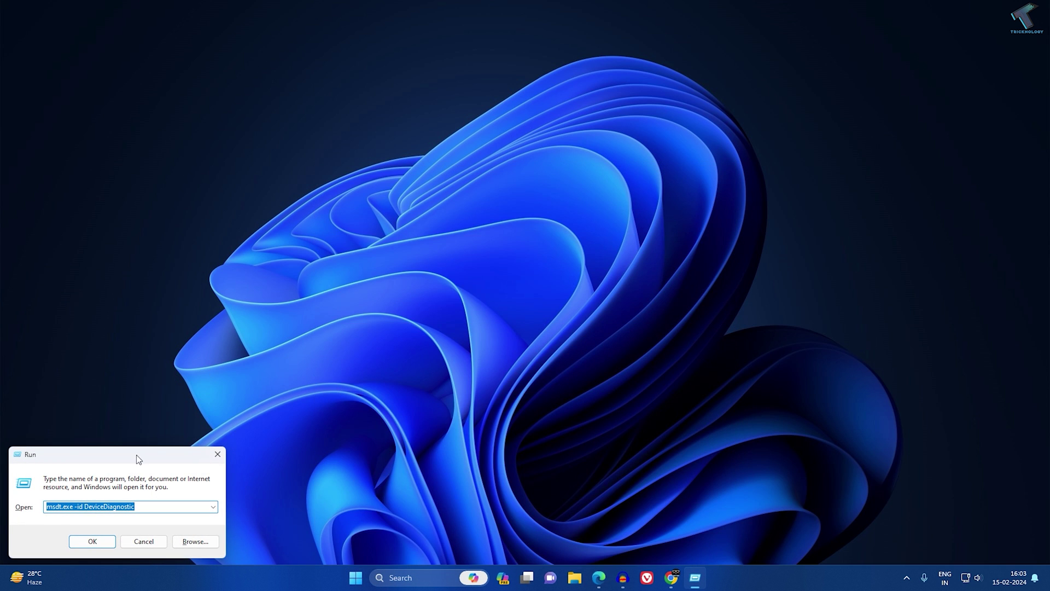
drag(139, 458, 506, 274)
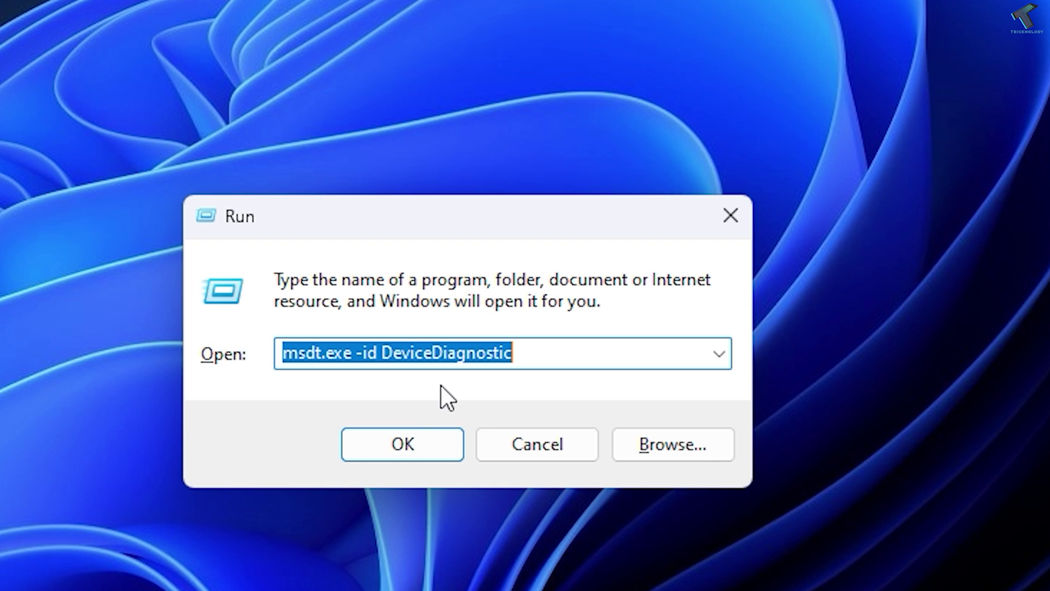
Step: Run msdt.exe -id DeviceDiagnostic to launch the Hardware and Devices troubleshooter
text(msdt.e)
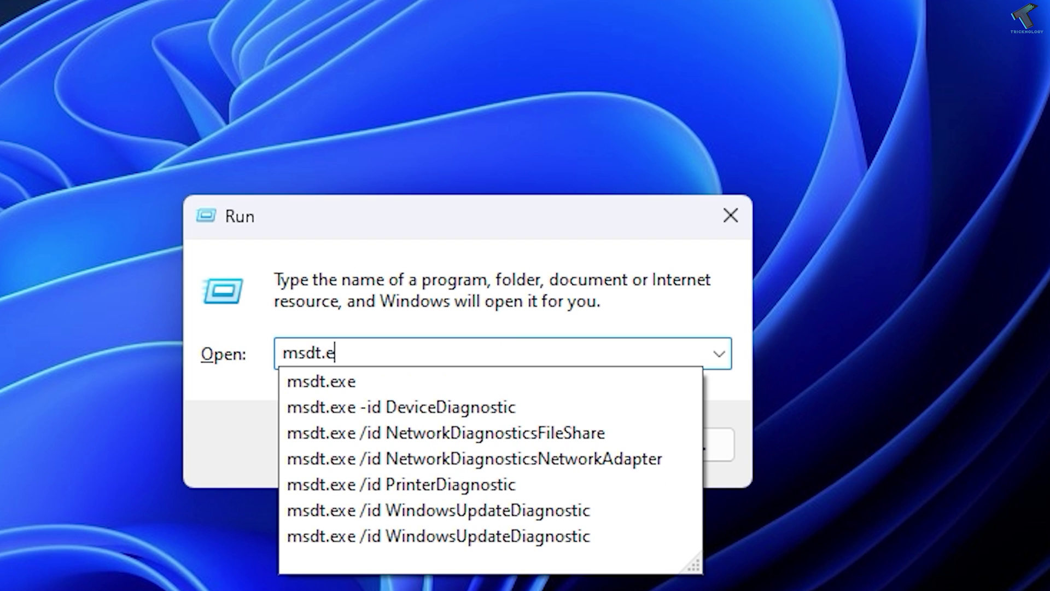
text(xe)
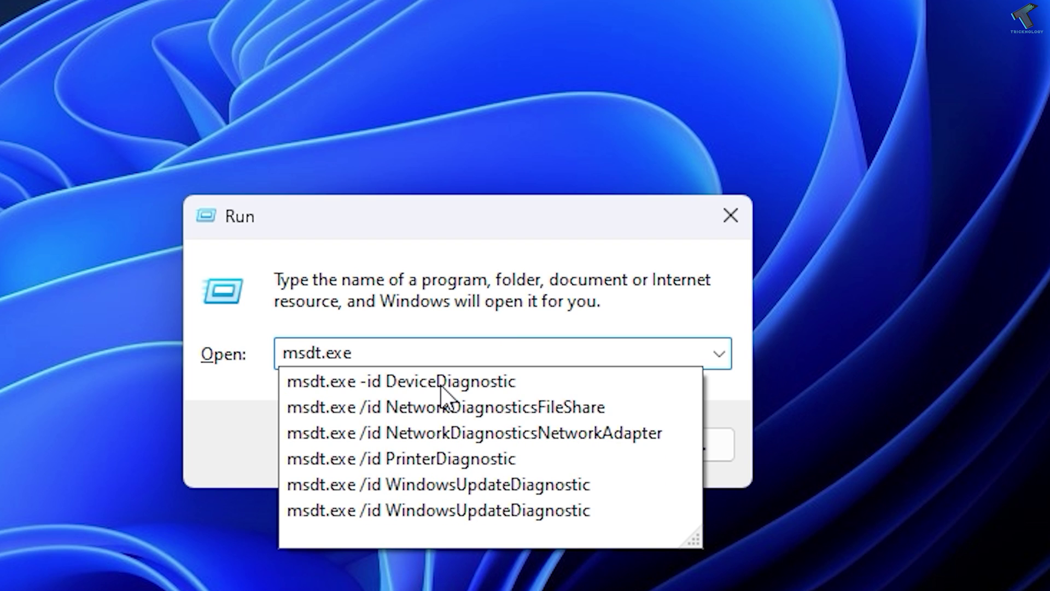
text( -id )
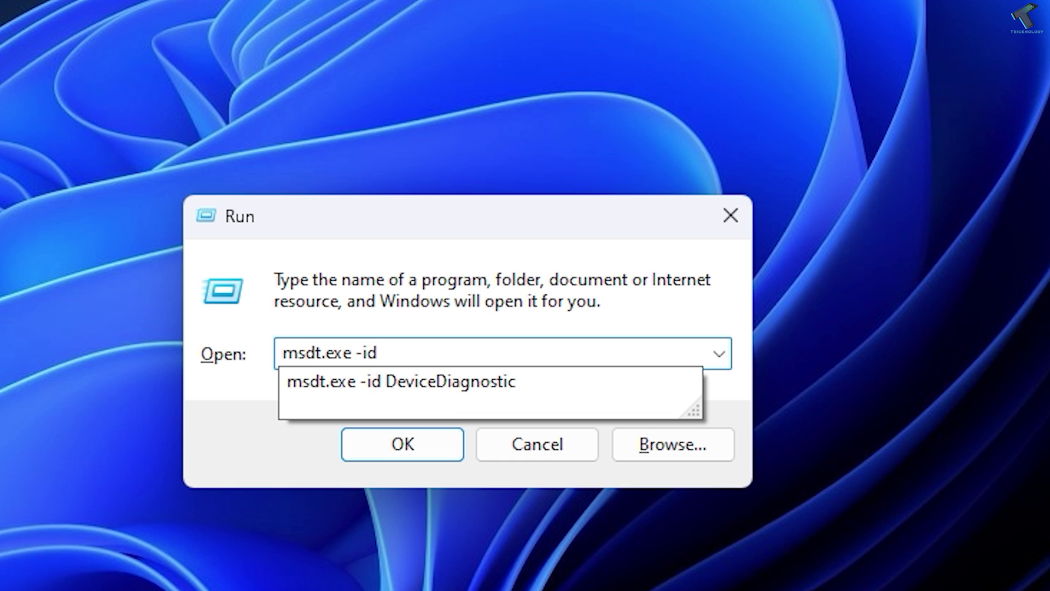
text(De)
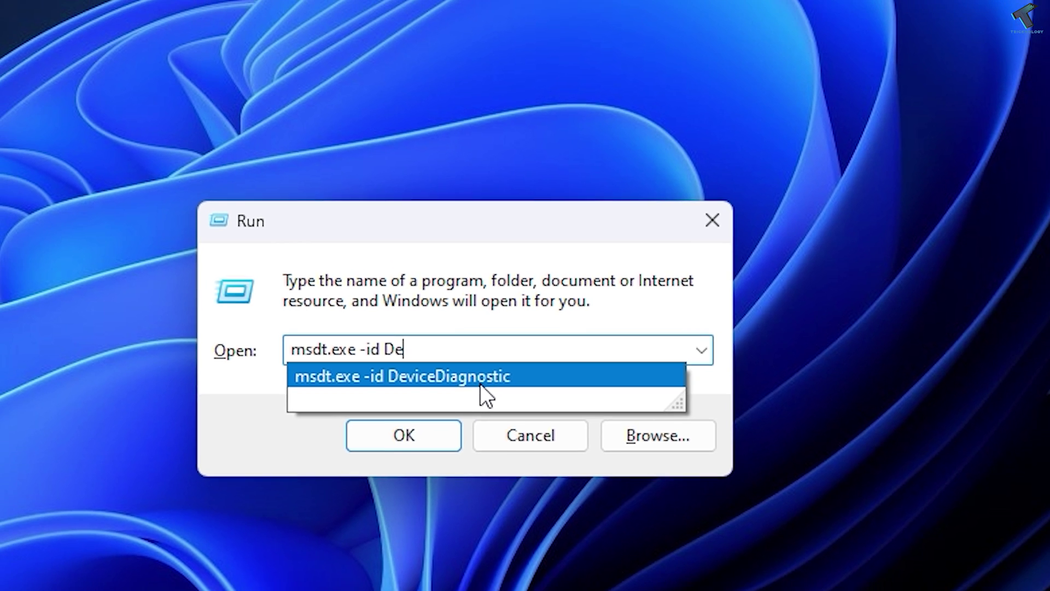
click(484, 383)
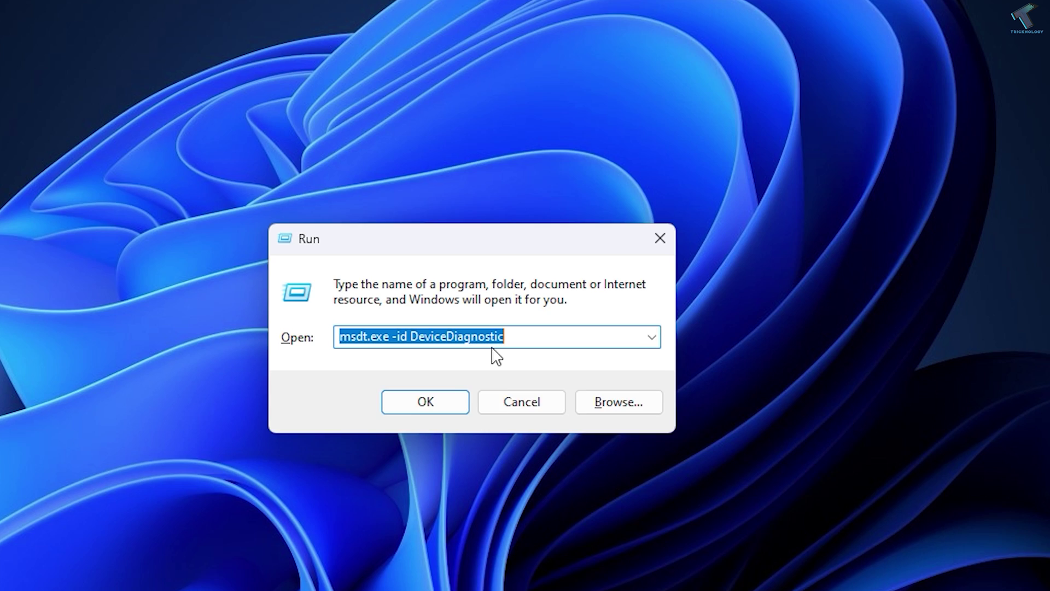
key(End)
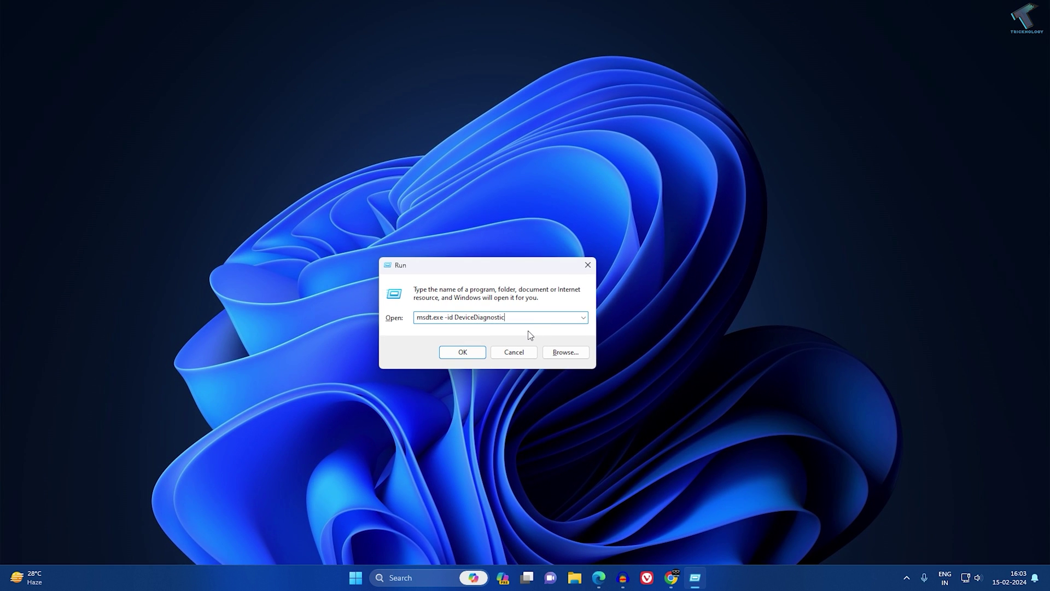
click(477, 353)
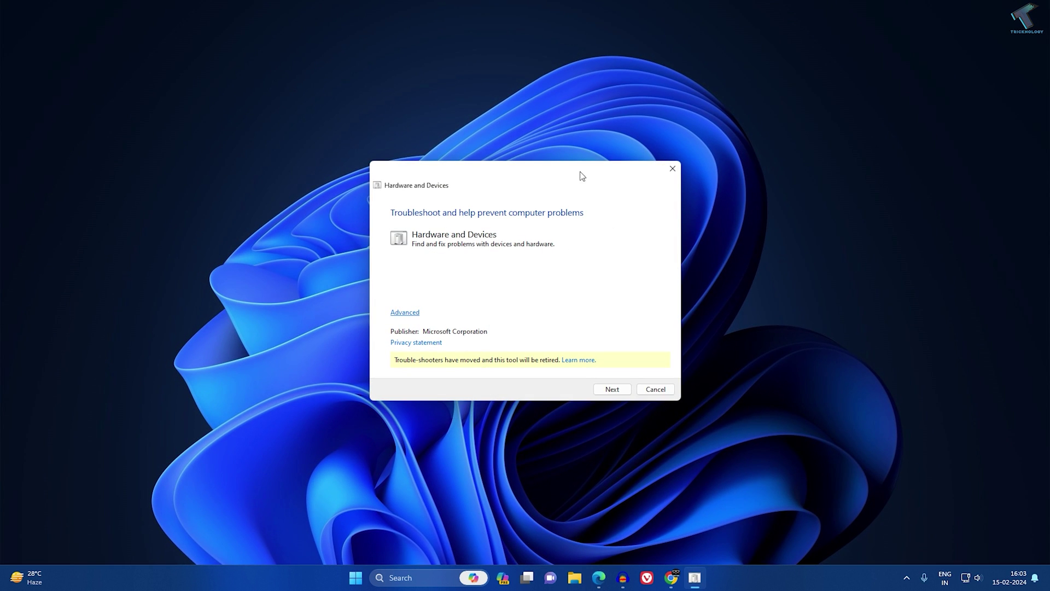
Step: Troubleshoot the TP-Link Bluetooth 5.0 USB Adapter, apply the suggested fix, and enable automatic driver checking
click(607, 389)
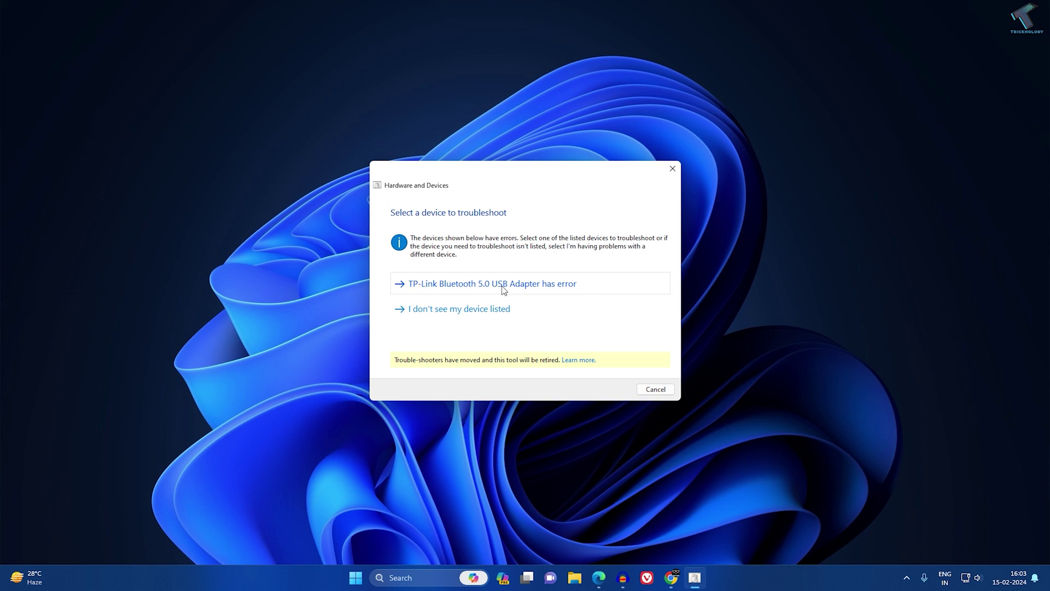
click(518, 291)
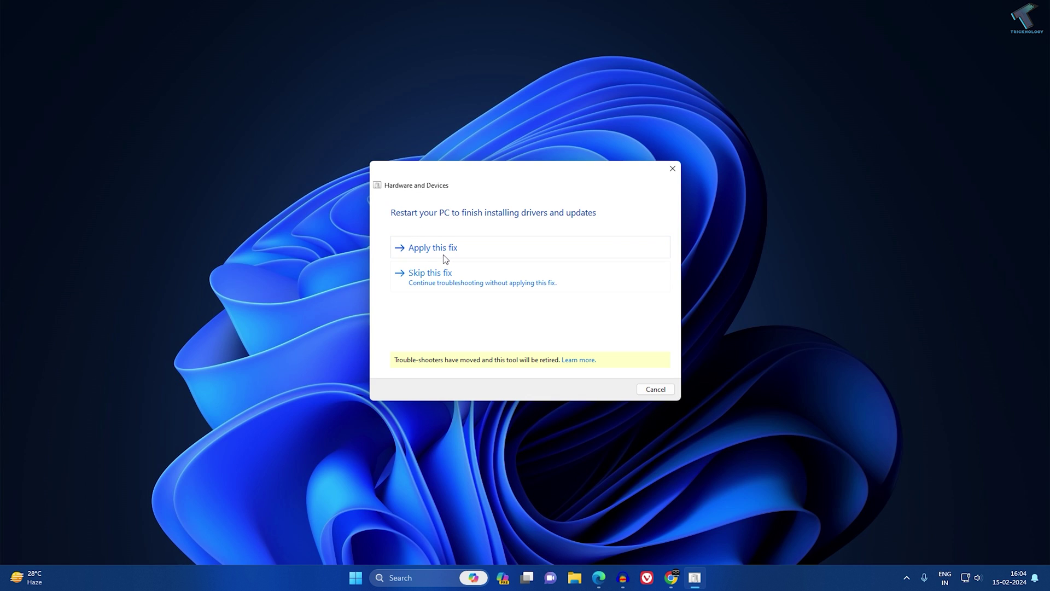
click(445, 258)
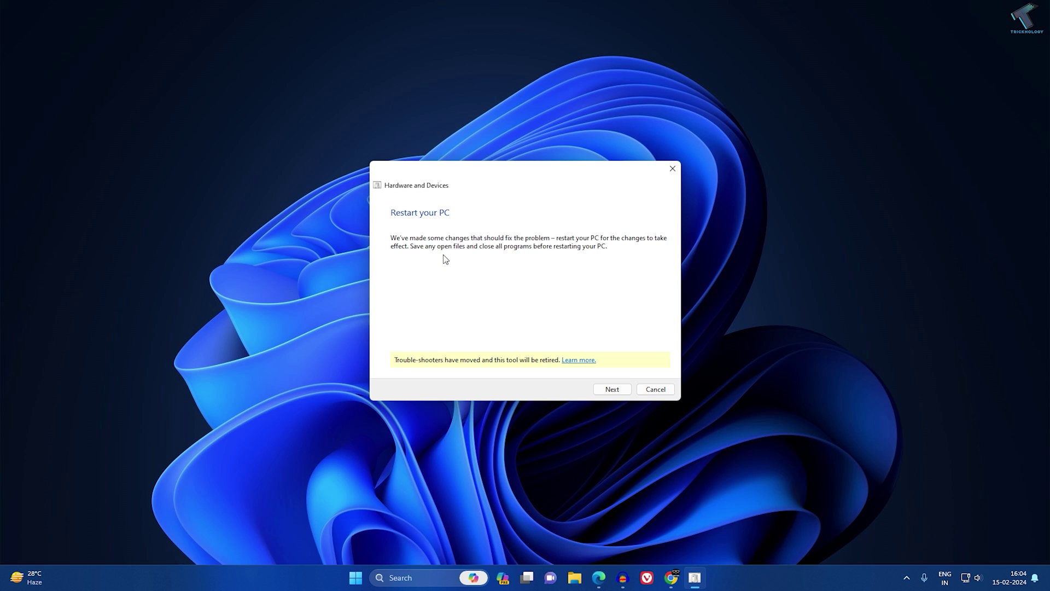
click(611, 388)
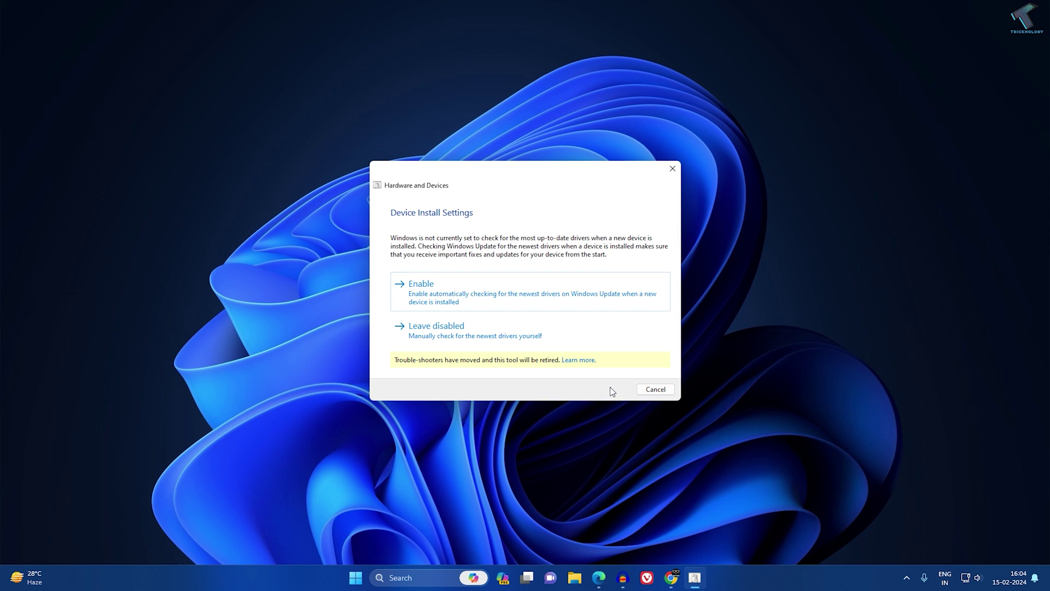
click(447, 290)
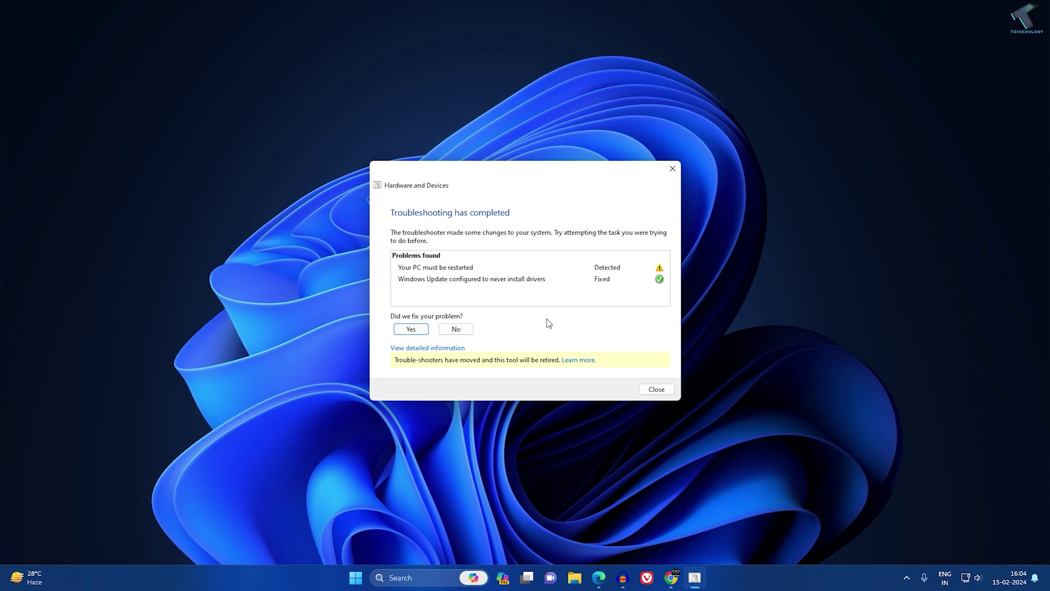
click(355, 578)
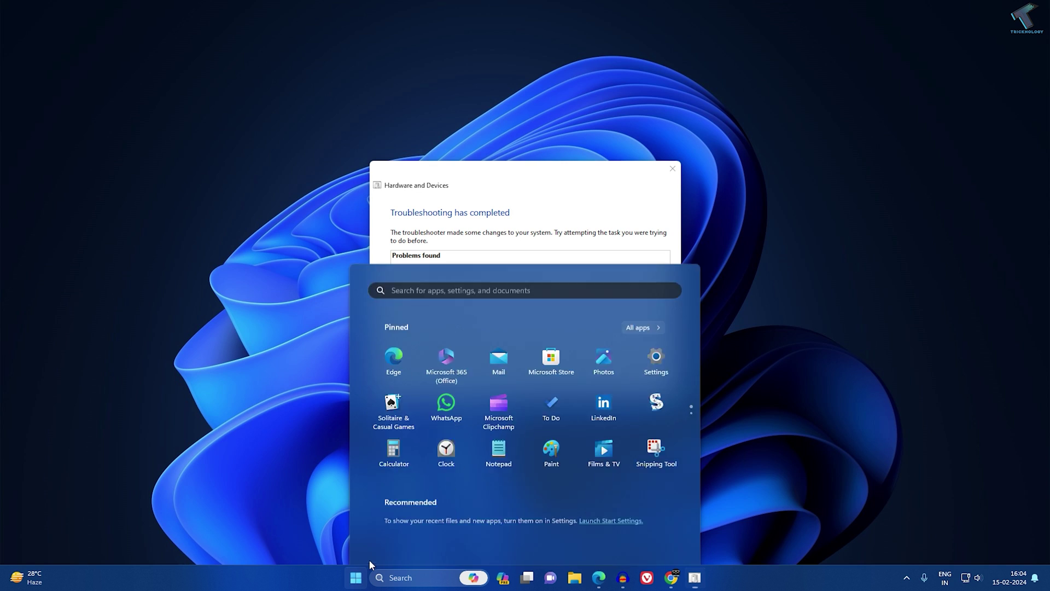
Step: Restart the PC, then reopen Device Manager and centre its window
click(662, 536)
click(681, 512)
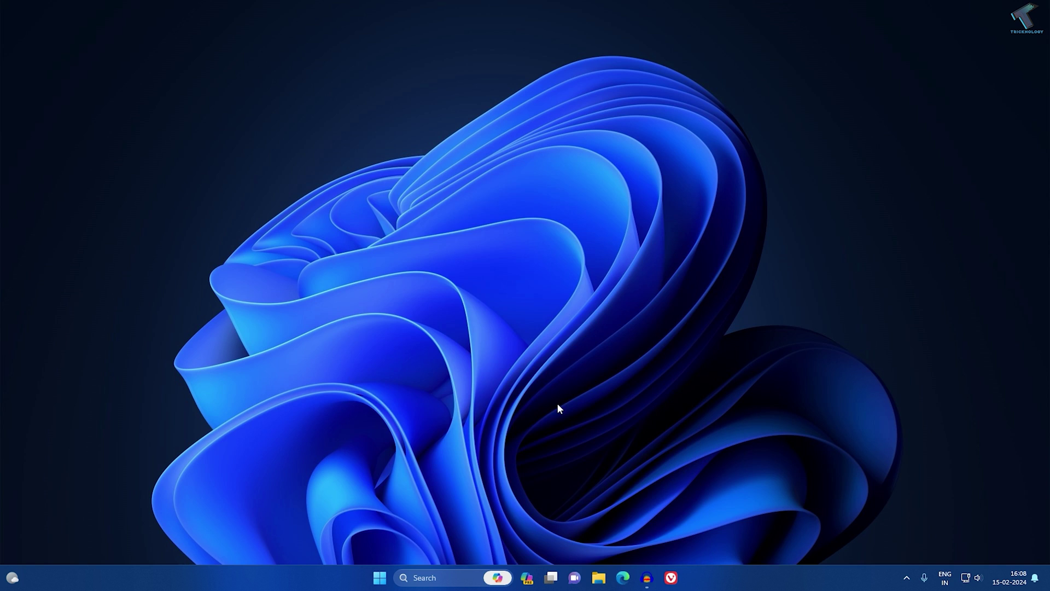
right_click(382, 573)
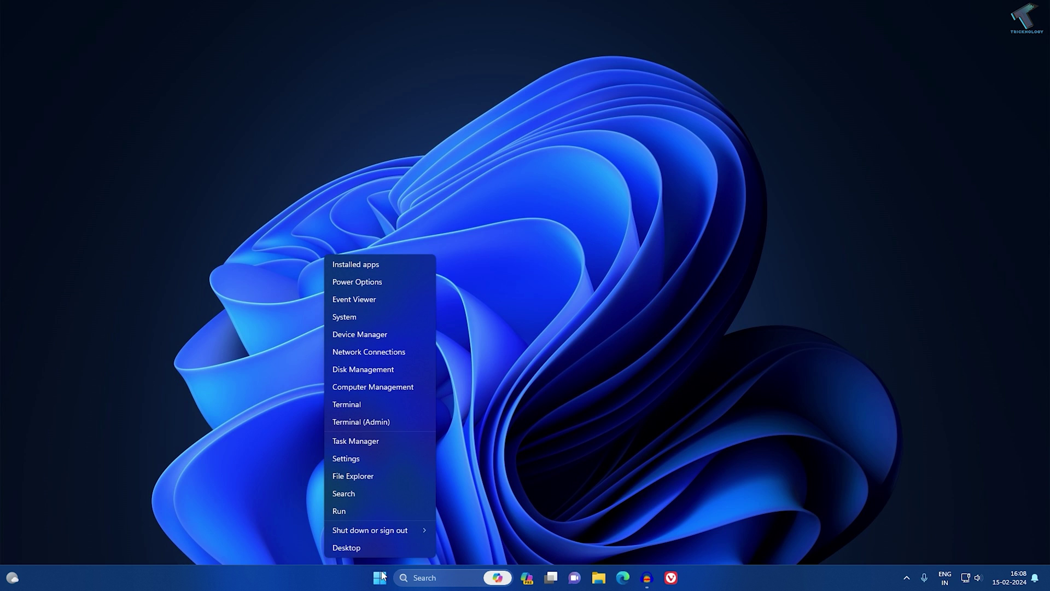
click(389, 335)
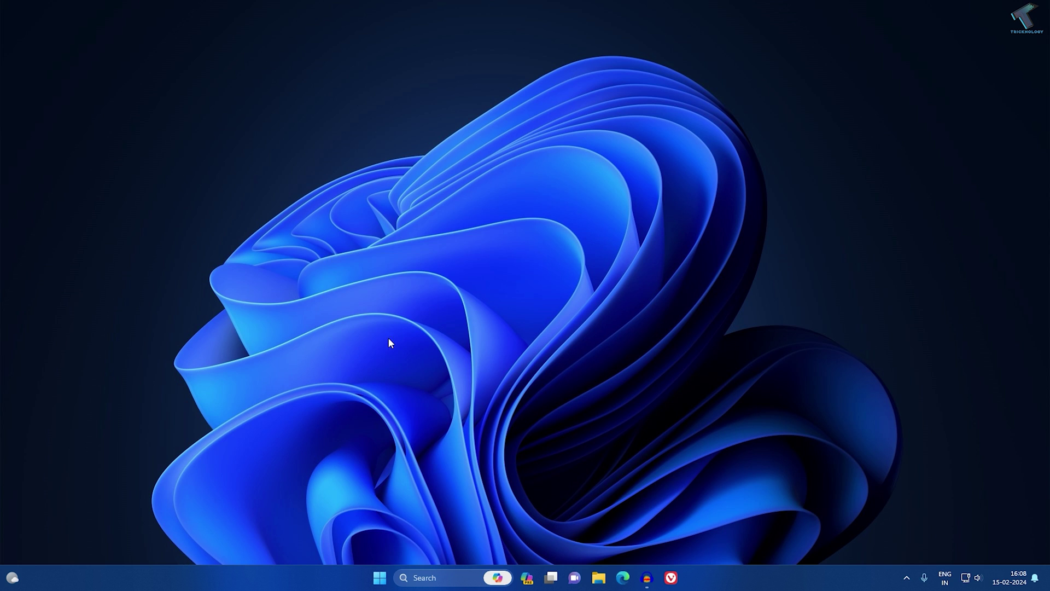
drag(289, 33, 473, 66)
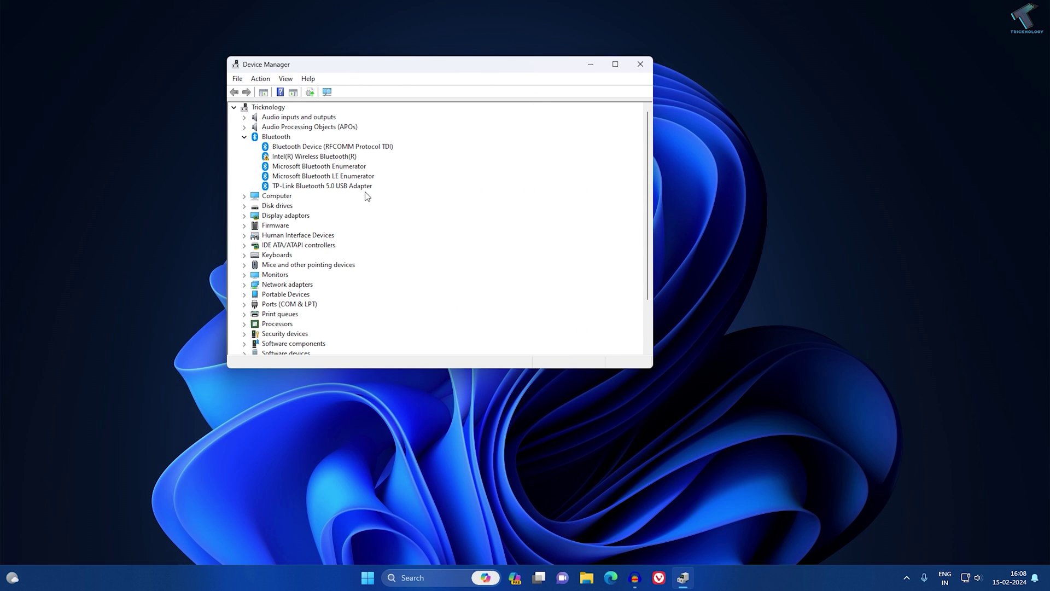
Step: Review the Bluetooth entries, including TP-Link and Intel Wireless Bluetooth adapters, then scan for hardware changes
click(350, 186)
click(332, 157)
click(331, 147)
click(364, 187)
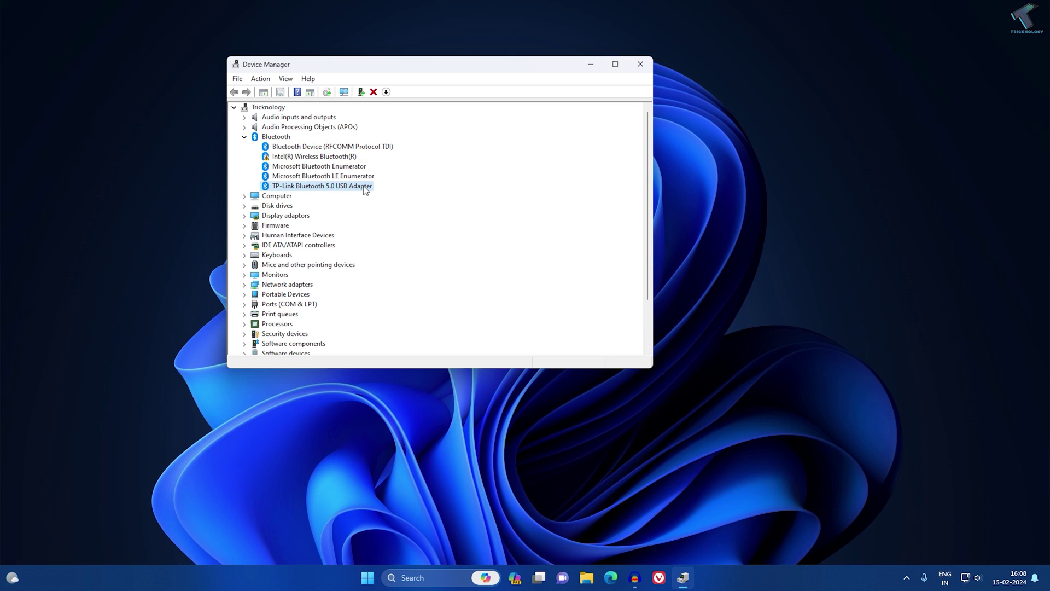
click(354, 168)
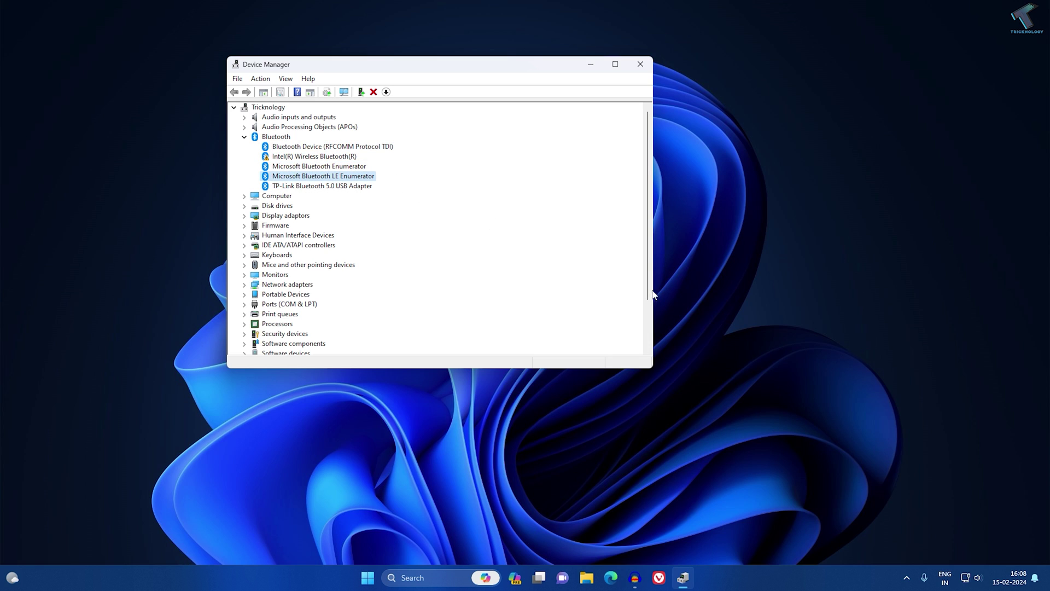
click(966, 582)
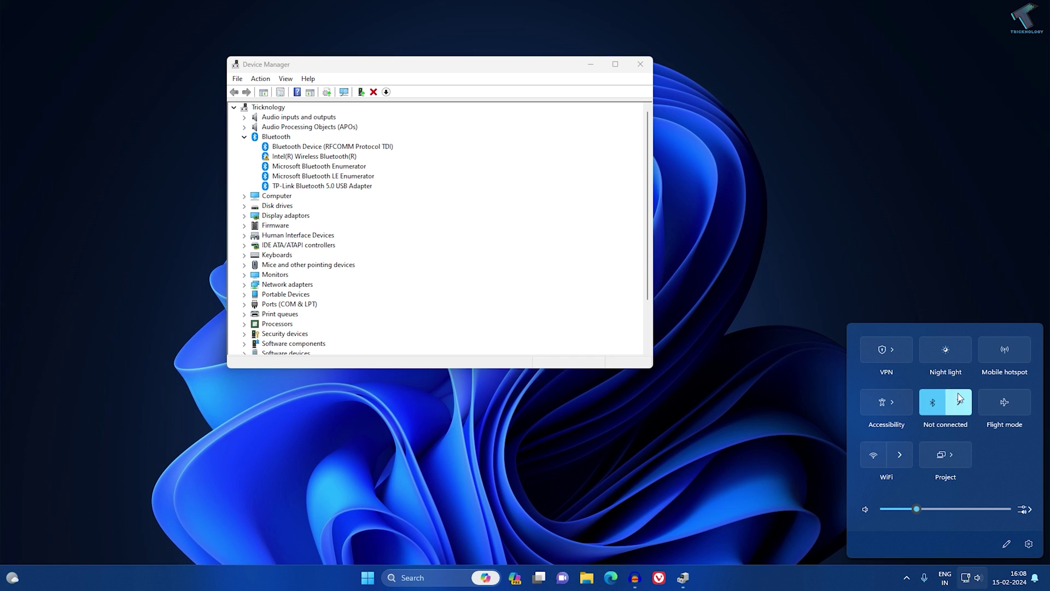
click(487, 231)
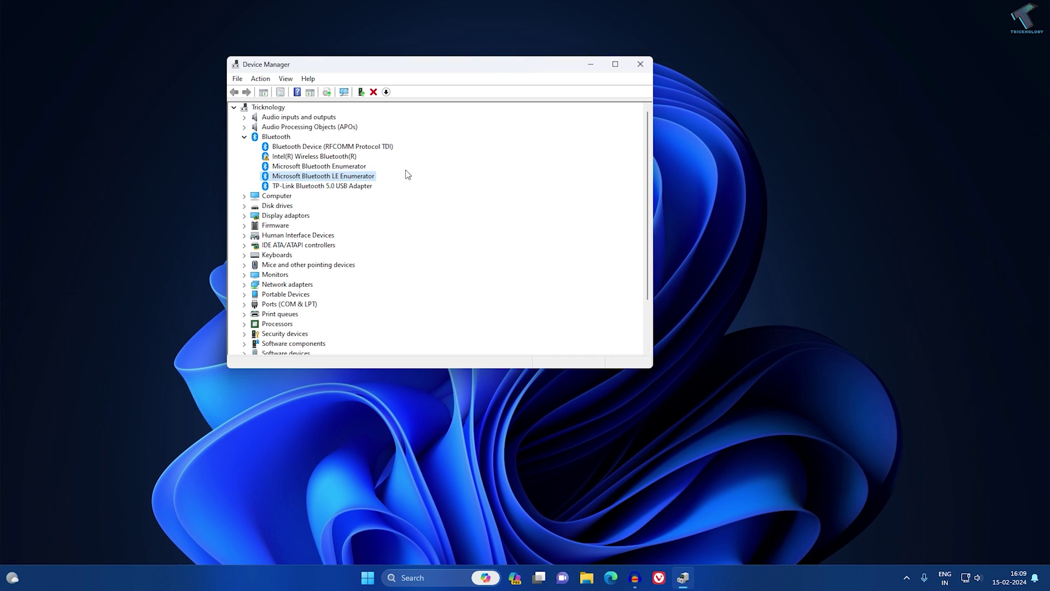
click(260, 78)
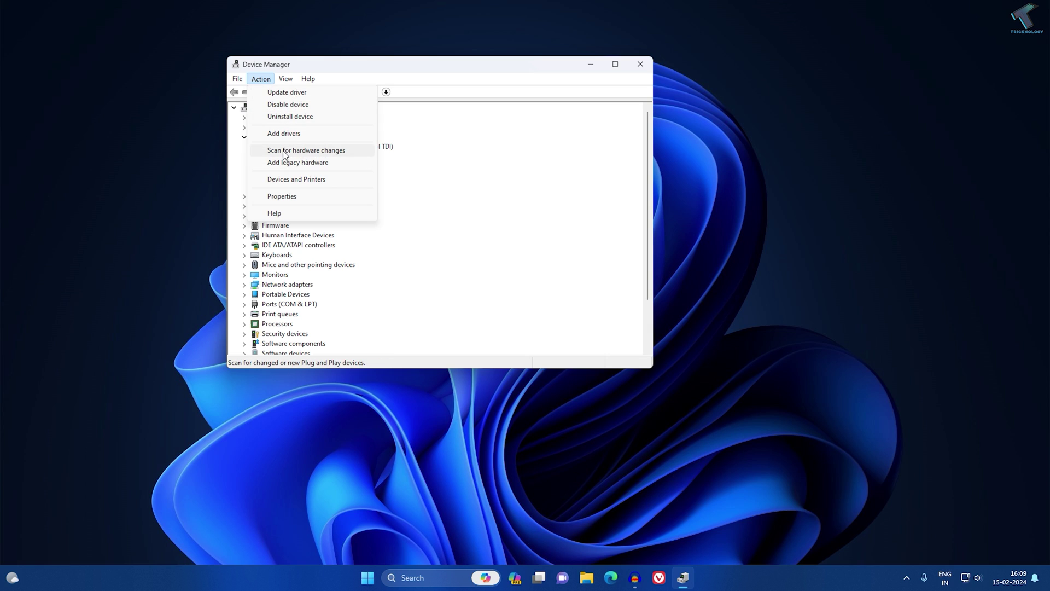
click(325, 155)
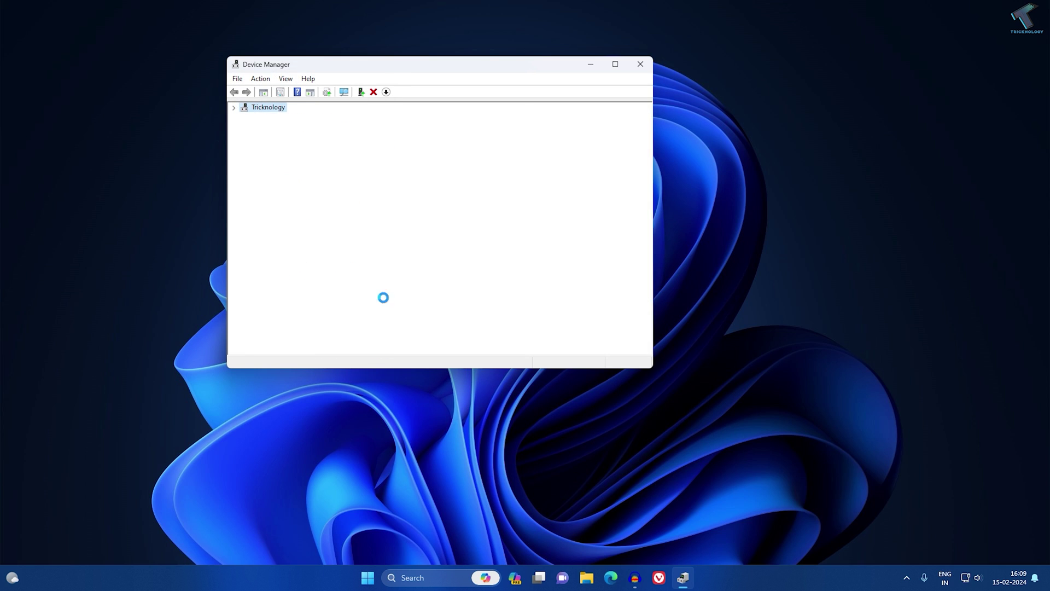
Step: Launch the Services console (services.msc) from the Start menu search
click(368, 578)
text(services)
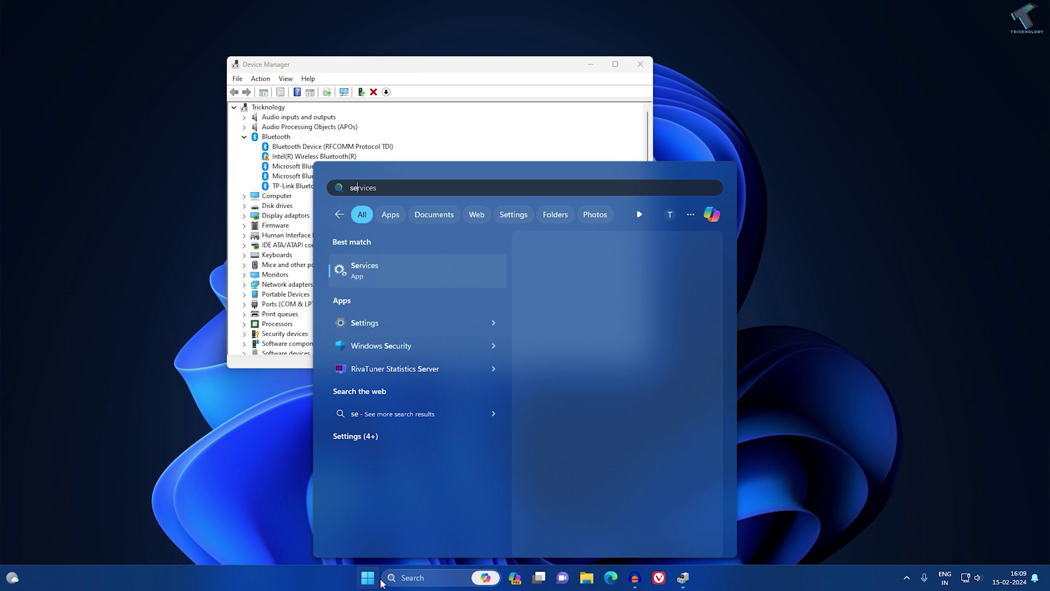
key(Return)
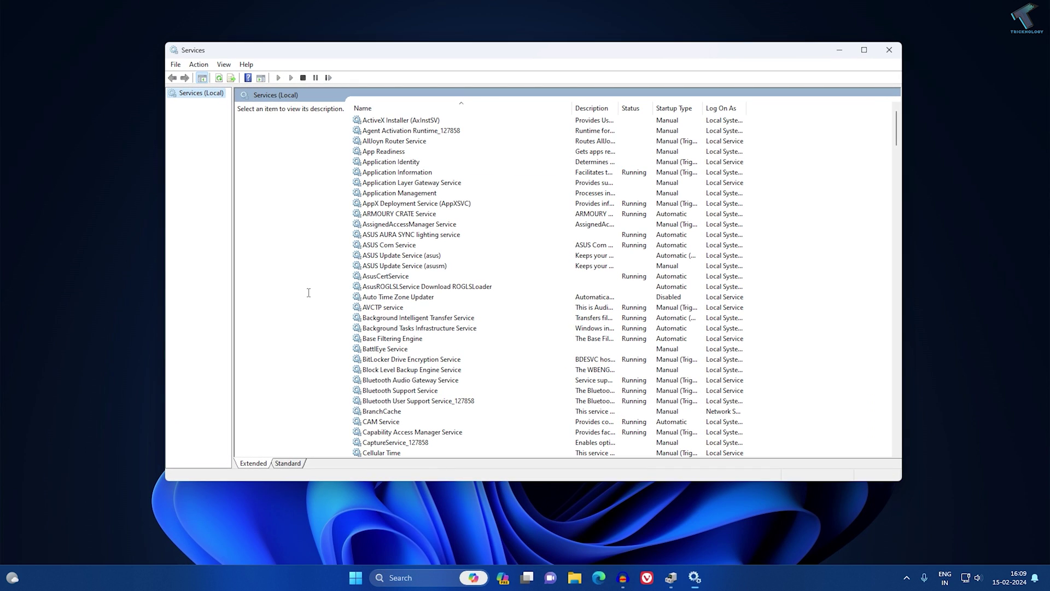
click(358, 577)
text(services)
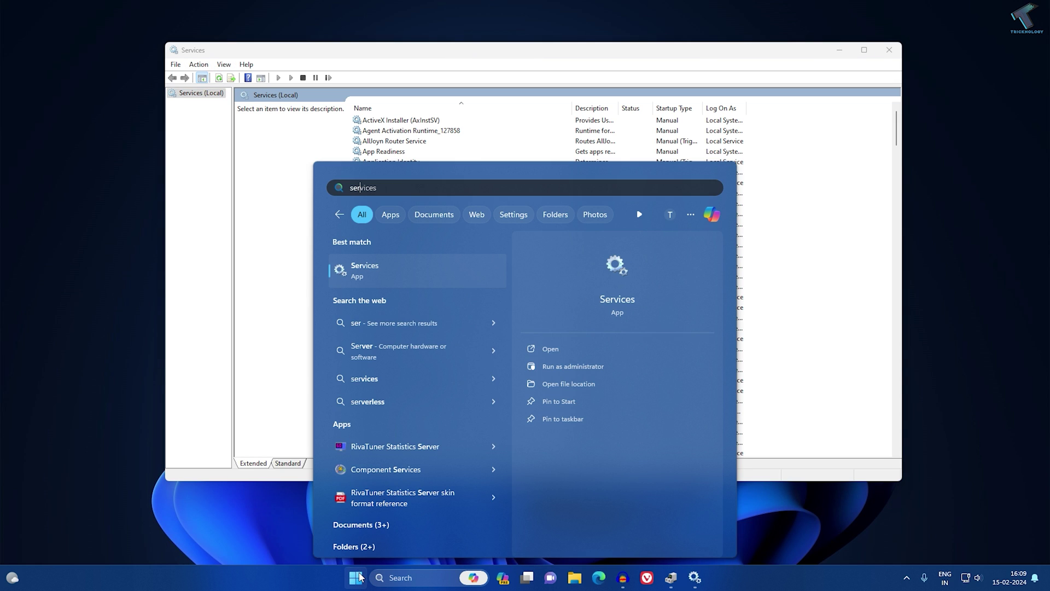
text(.msc)
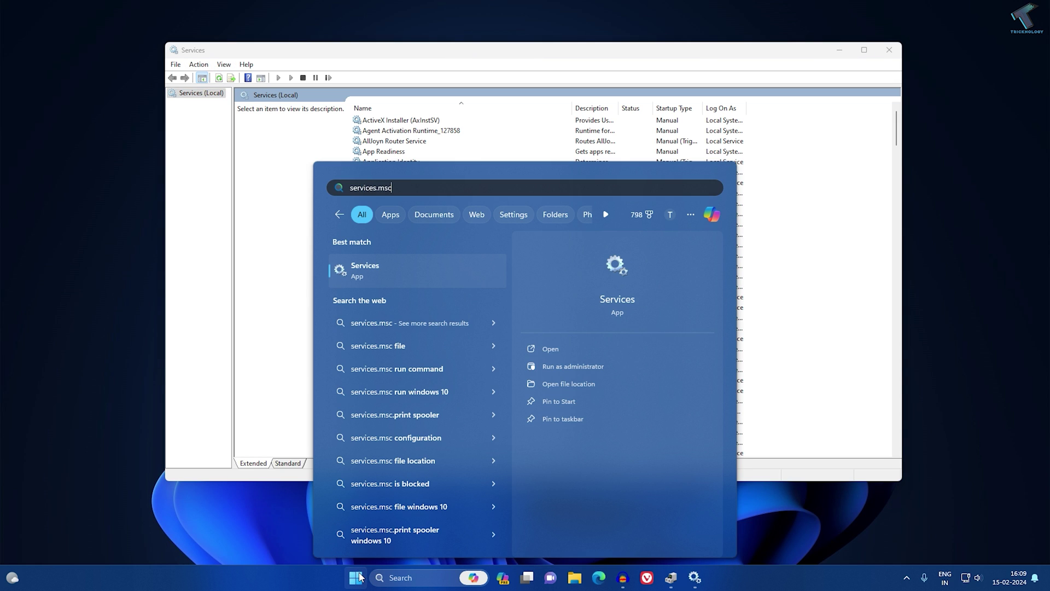
key(Return)
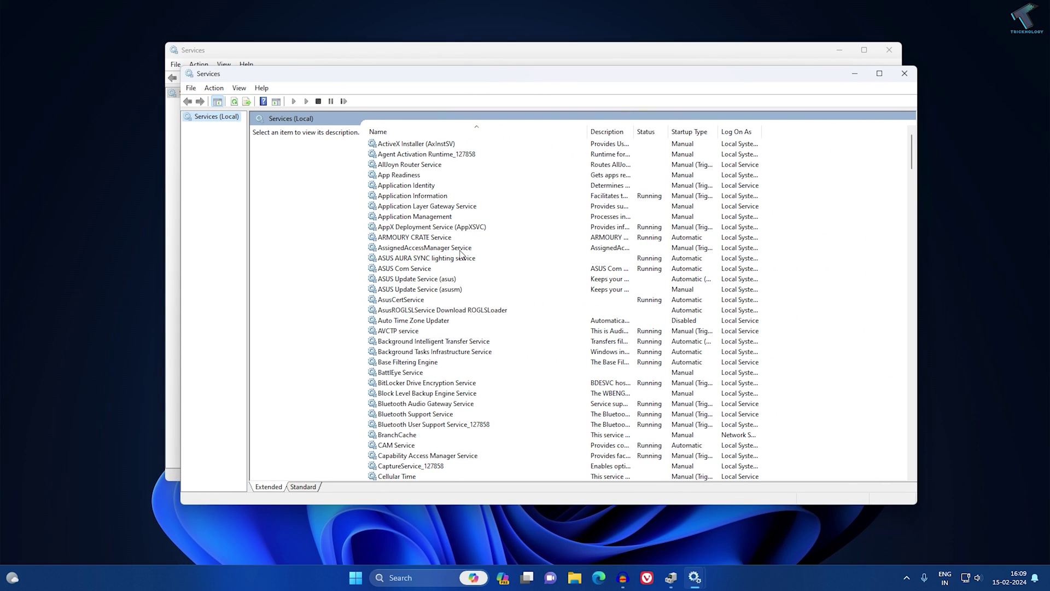
Step: Scroll the services list and select Bluetooth Support Service to show its description
click(427, 258)
click(434, 341)
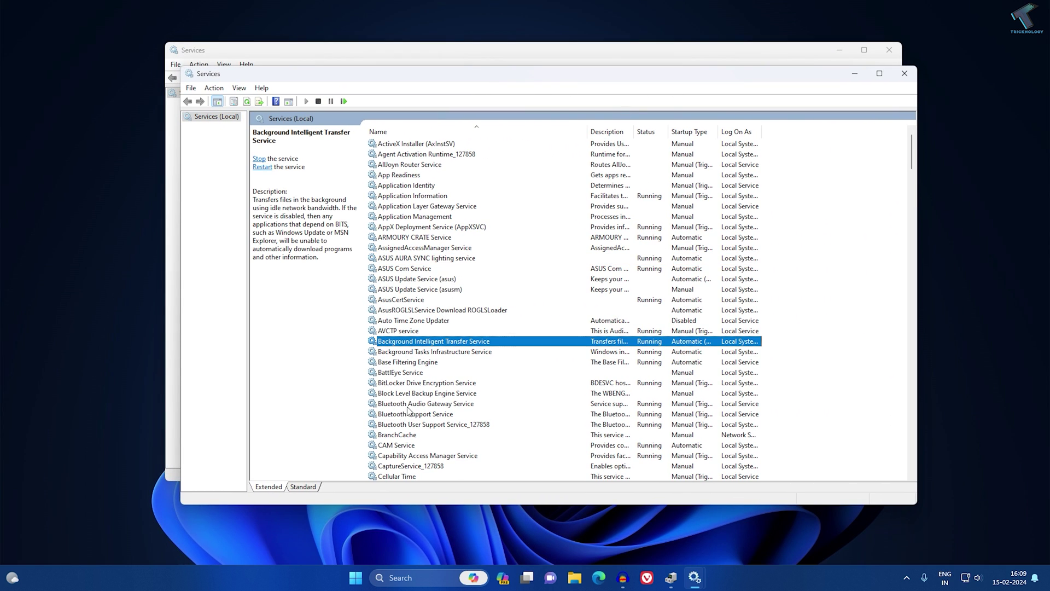
scroll(407, 410, down, 3)
click(425, 323)
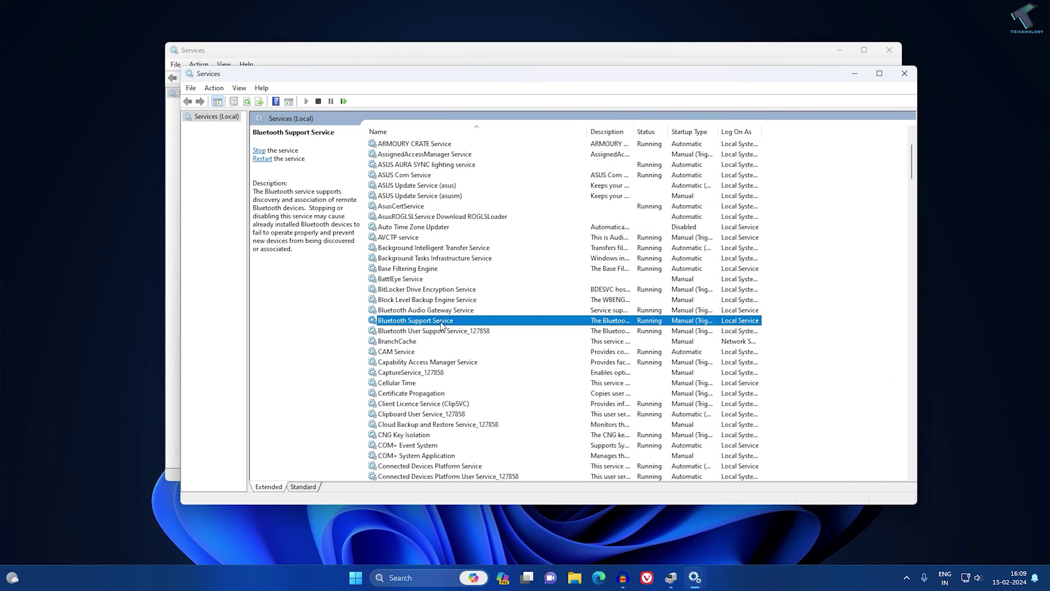
Step: Set the Bluetooth Support Service startup type to Automatic and apply it
right_click(441, 323)
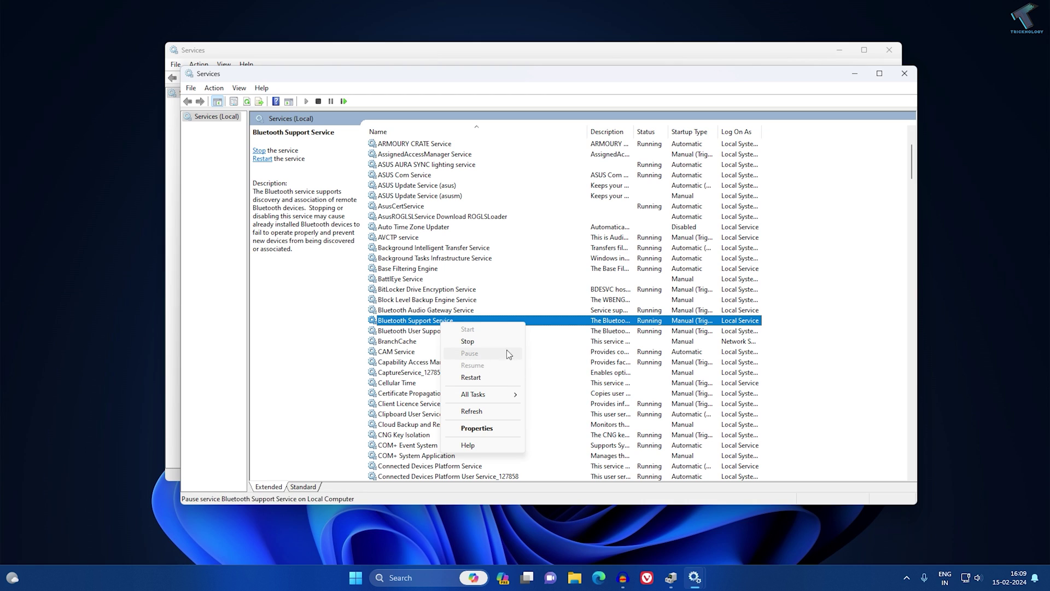
click(477, 428)
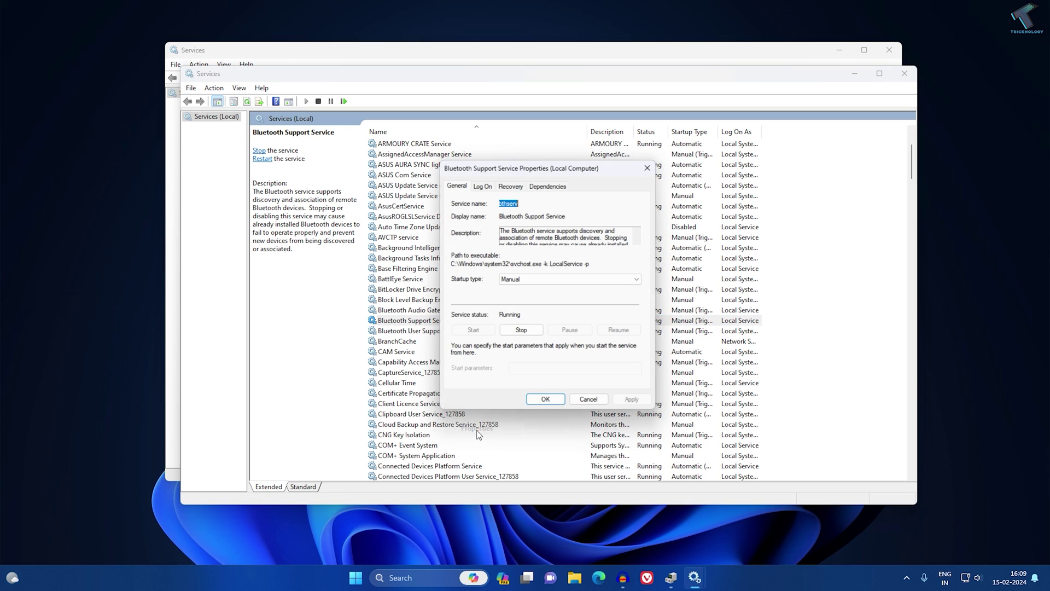
click(533, 278)
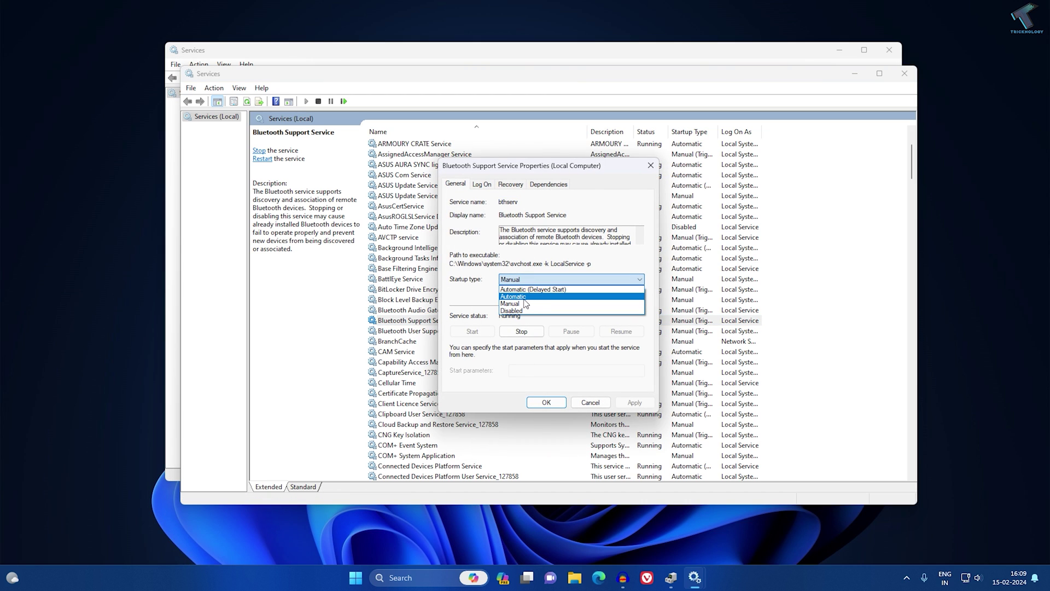
click(524, 298)
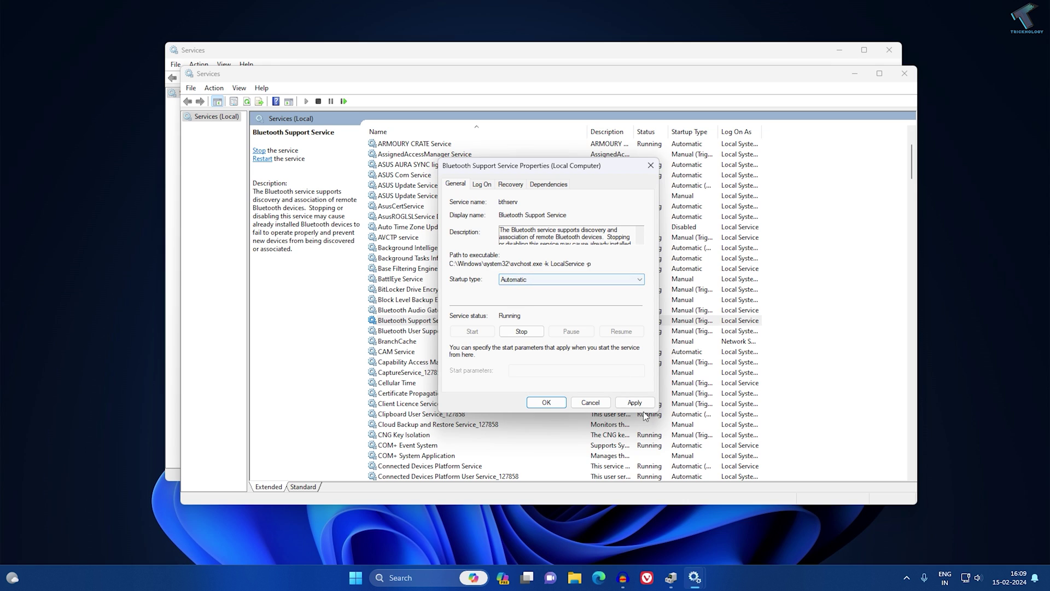
click(638, 402)
click(548, 402)
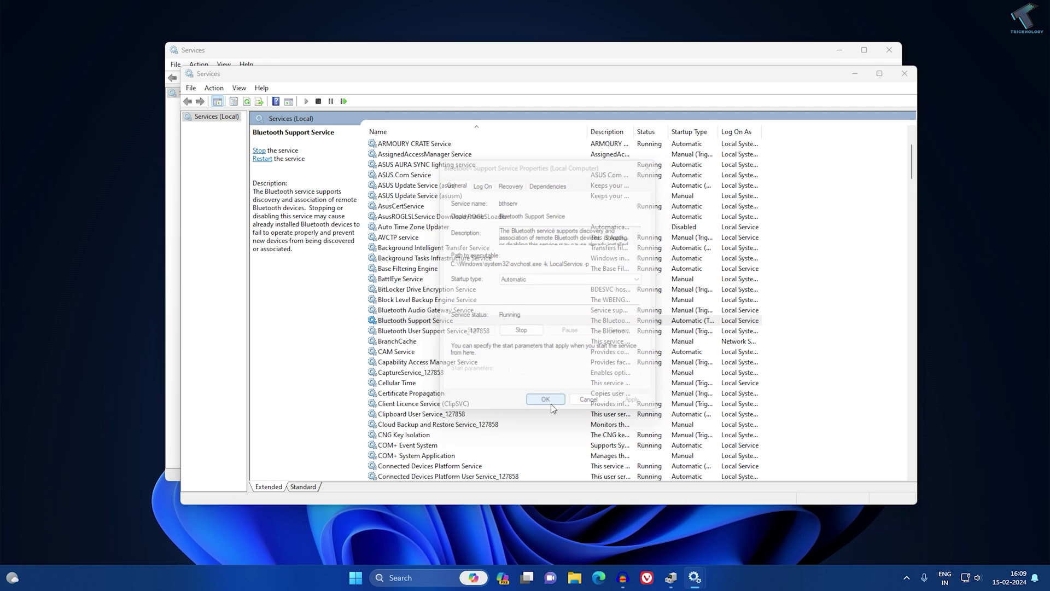
Step: Restart the Bluetooth Support Service, confirming restart of the dependent Bluetooth User Support Service
right_click(430, 324)
click(474, 374)
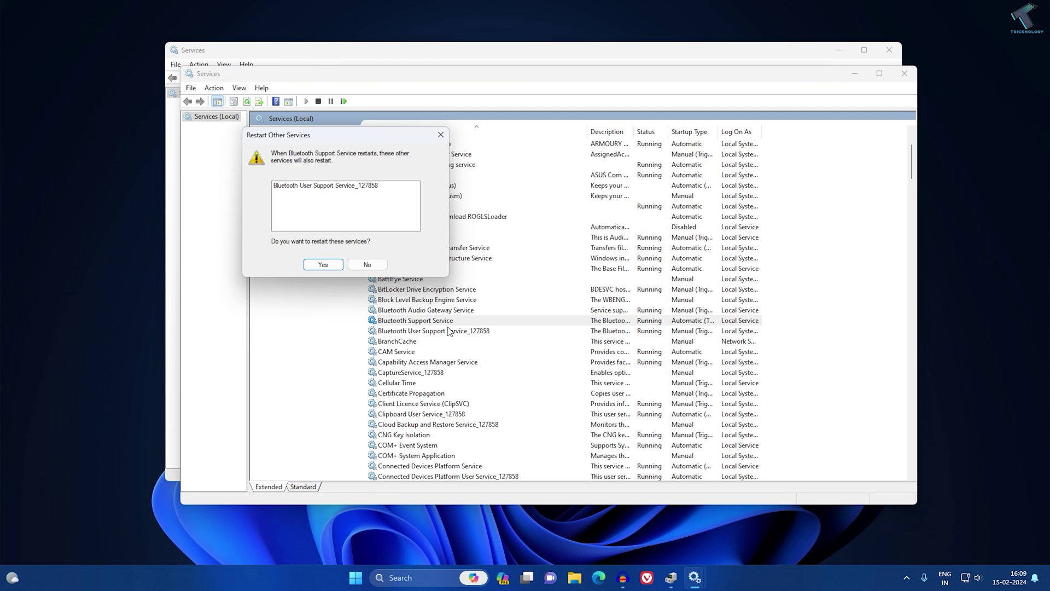
click(323, 264)
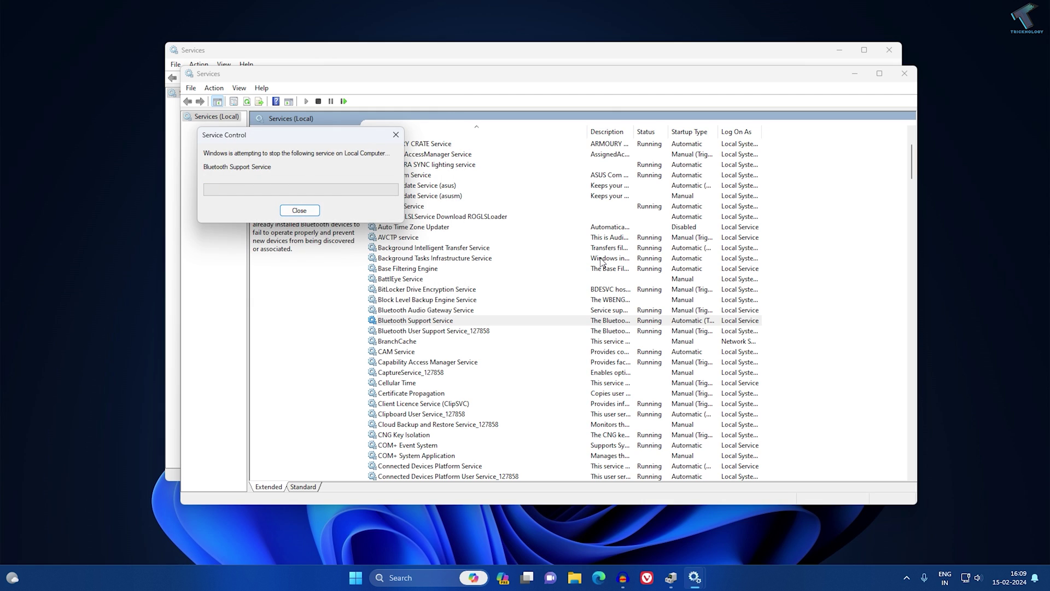